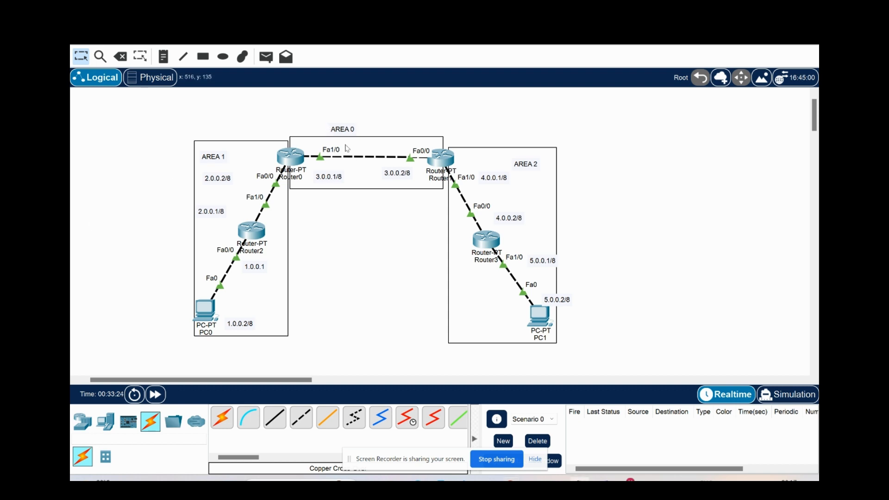
Move the AREA 0 label inside the rectangle between Router0 and Router1.
left_click_drag(346, 135, 372, 147)
left_click(401, 116)
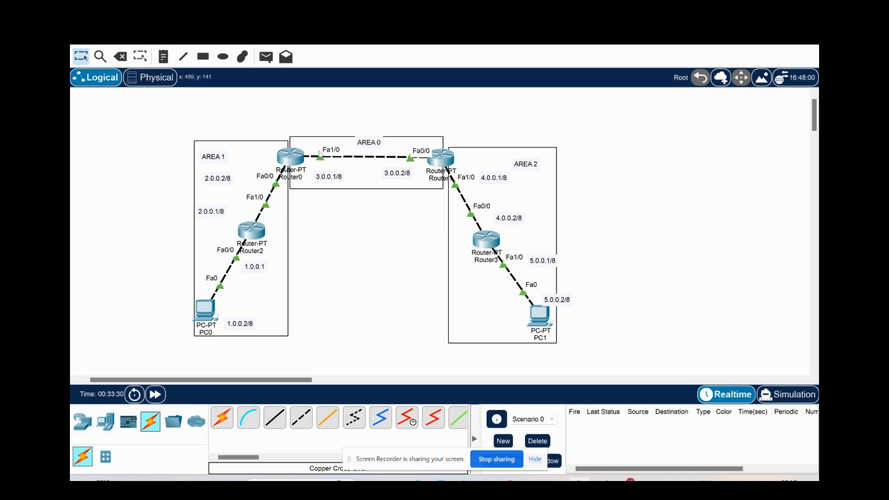
Open Router0's command line and enter global configuration mode with enable and conf t.
left_click(291, 159)
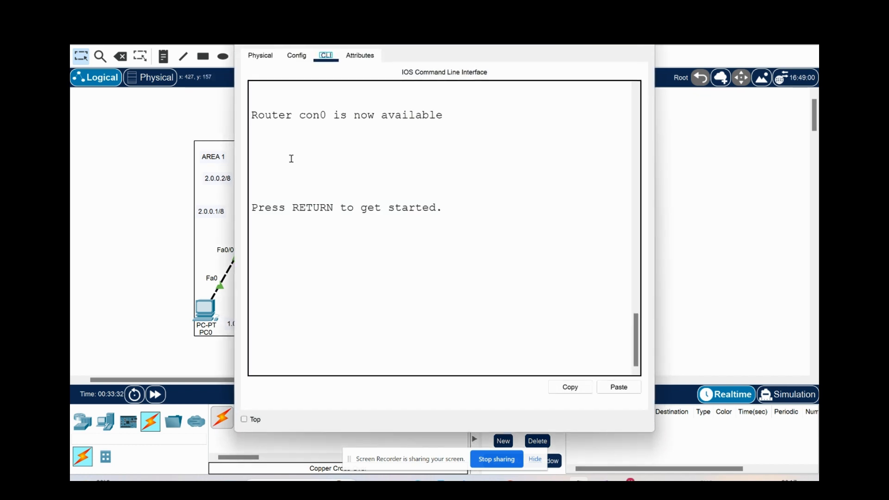
left_click_drag(425, 36, 537, 38)
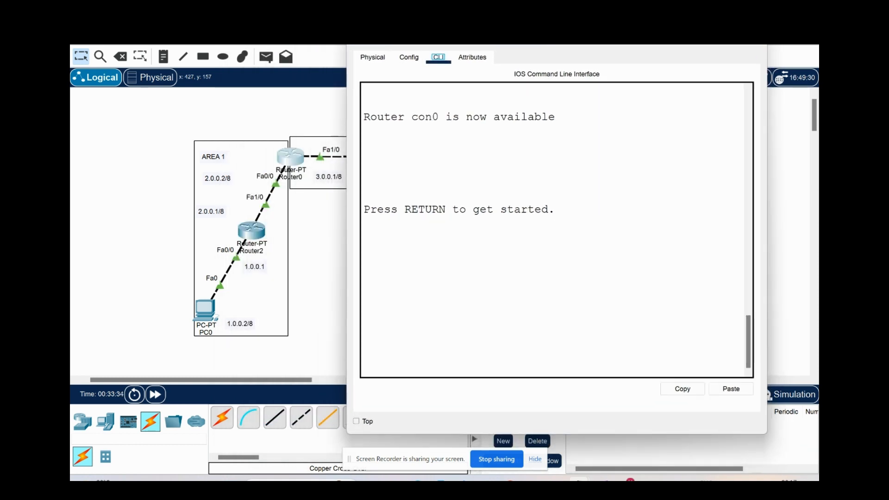
left_click(402, 369)
key("Return")
type("en")
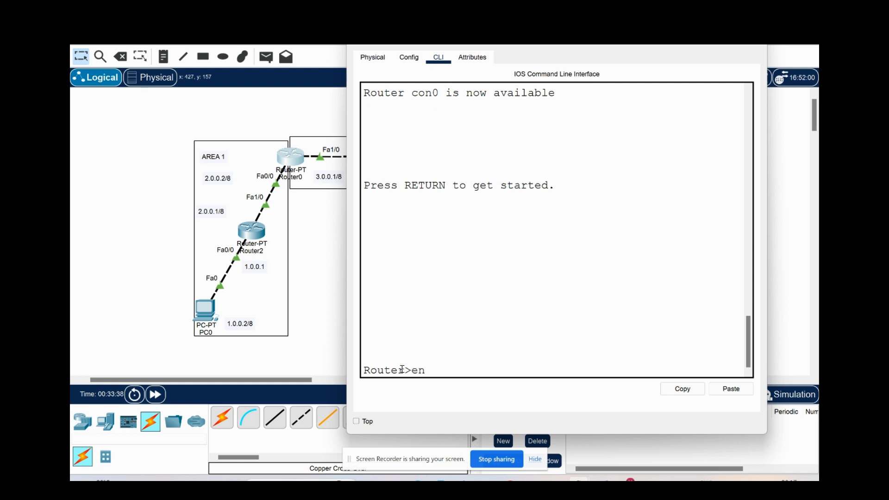
type("able")
key("Return")
type("conf t")
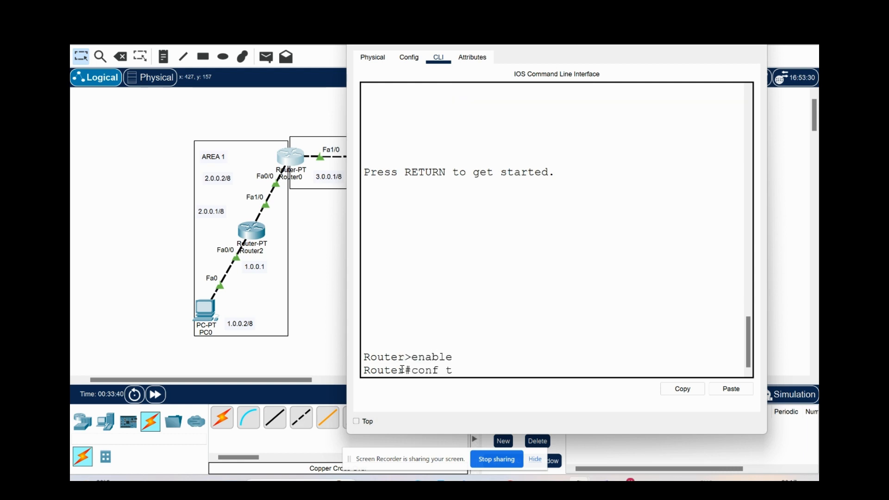
key("Return")
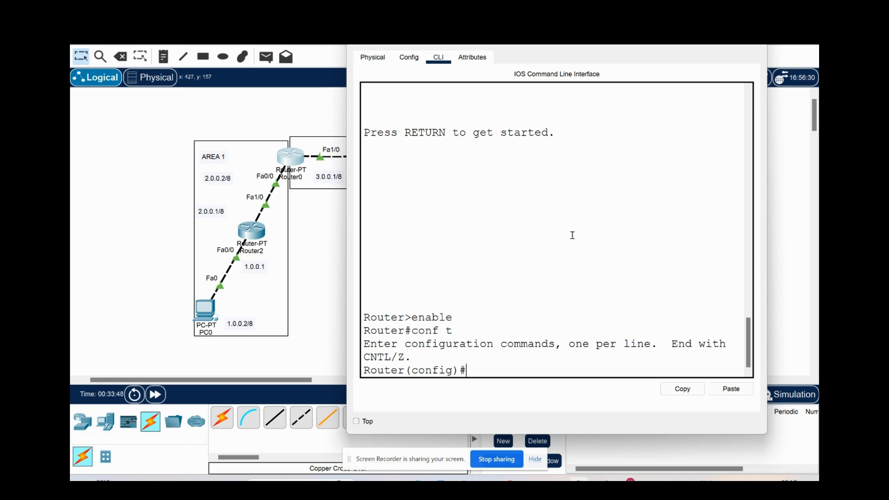
Look up the allowed process IDs for router ospf, and start OSPF process 1 on Router0.
type("router ospf")
type("?")
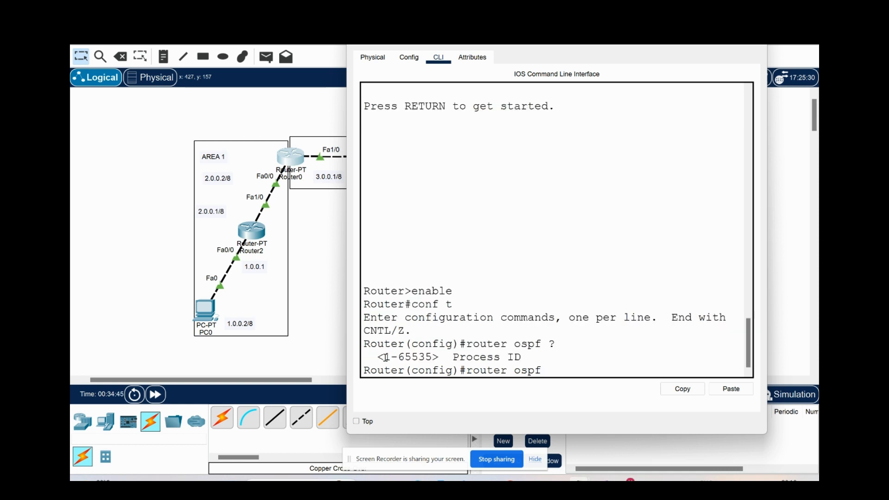
left_click_drag(385, 357, 434, 357)
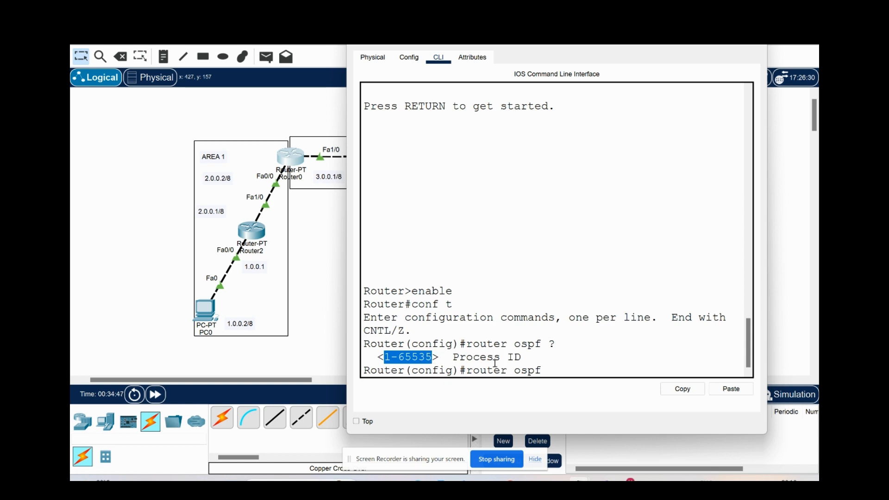
left_click(555, 371)
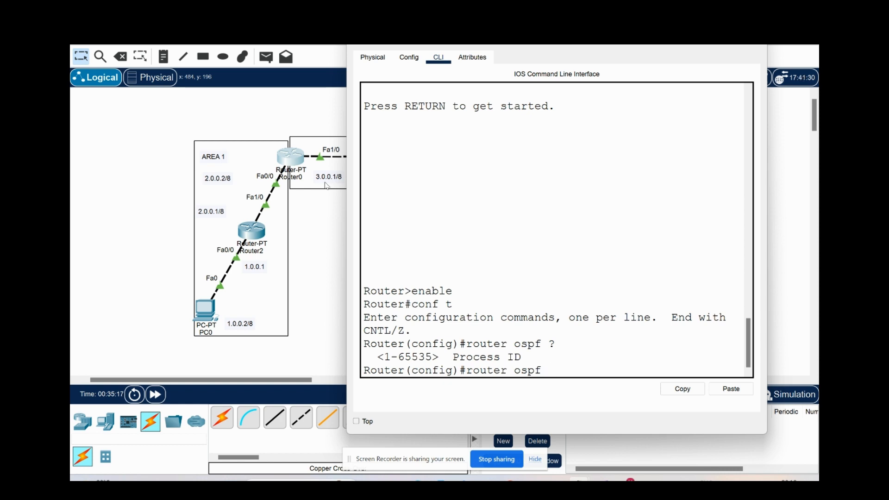
type("1")
key("Return")
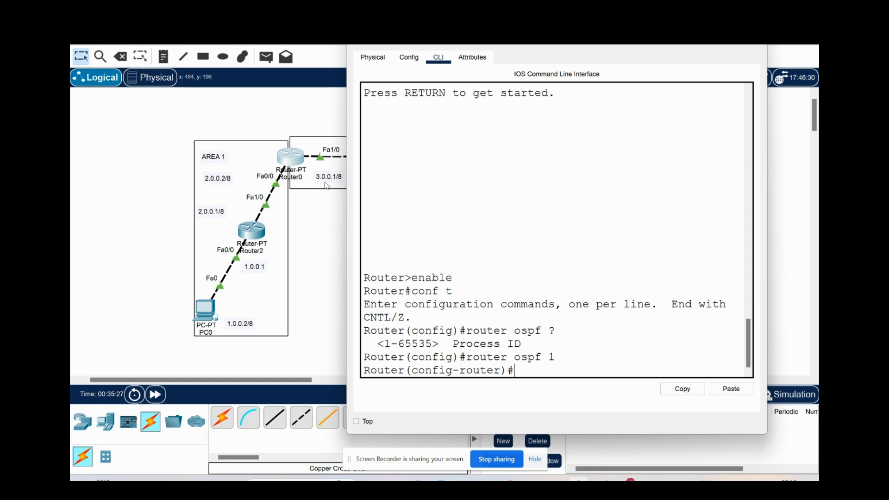
Advertise network 3.0.0.0 with wildcard mask 0.255.255.255 in area 0 on Router0.
type("network")
left_click_drag(476, 45, 555, 47)
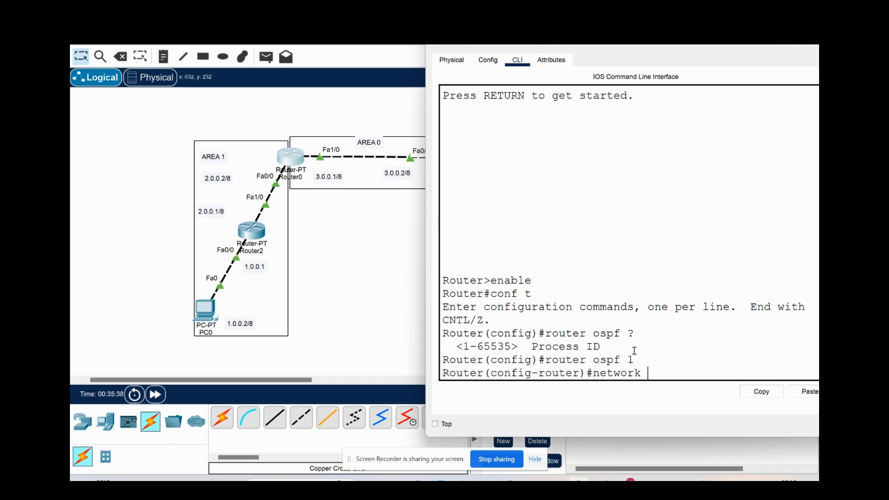
type("3.0.0.0")
type("0.255.255.255")
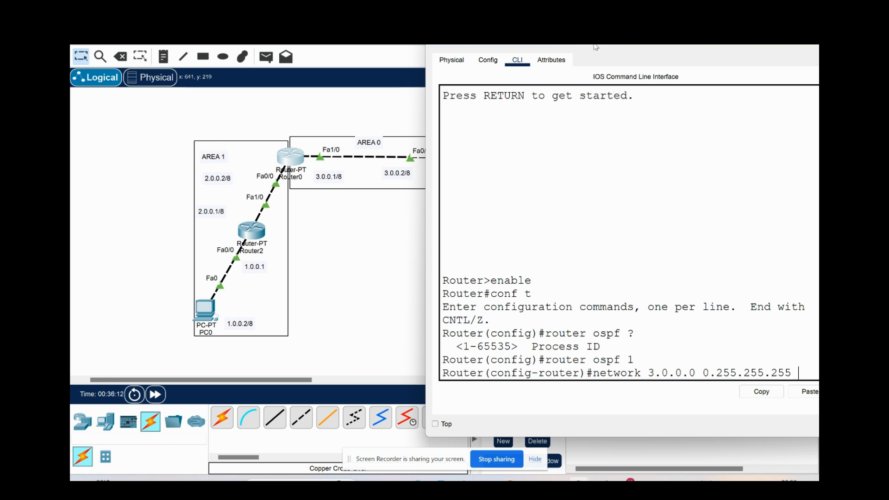
left_click_drag(596, 48, 562, 46)
type("area")
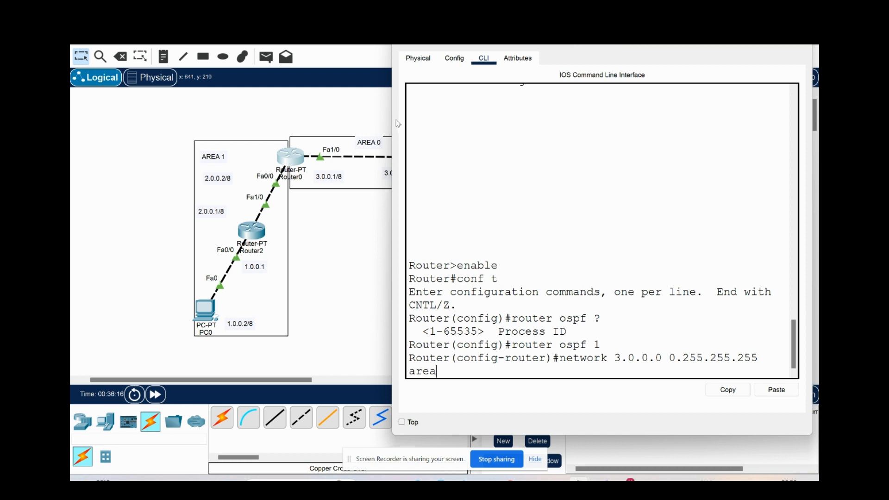
left_click_drag(391, 119, 357, 119)
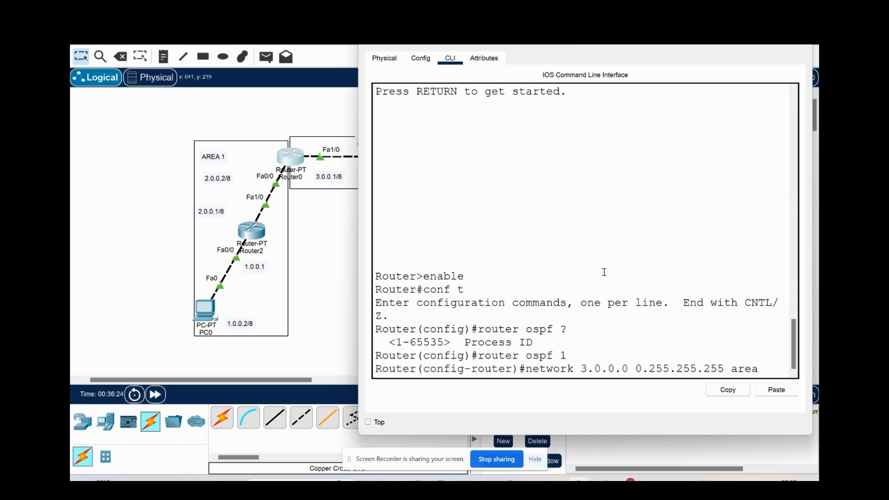
type("0")
key("Return")
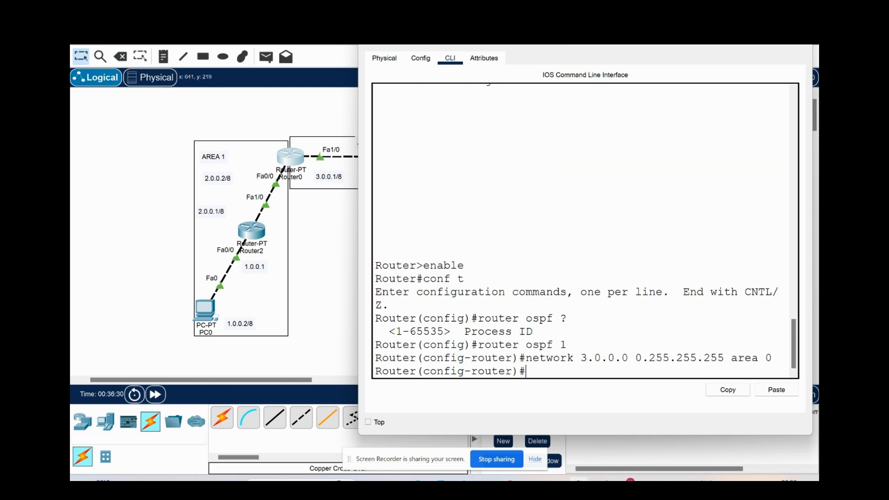
Check the topology and advertise network 2.0.0.0 with wildcard mask 0.255.255.255 in area 1 on Router0.
left_click(354, 39)
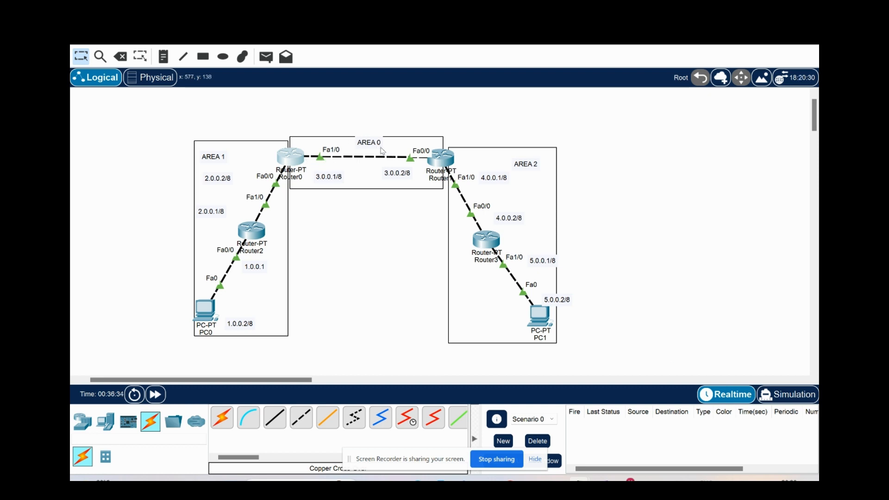
left_click(299, 160)
type("netw")
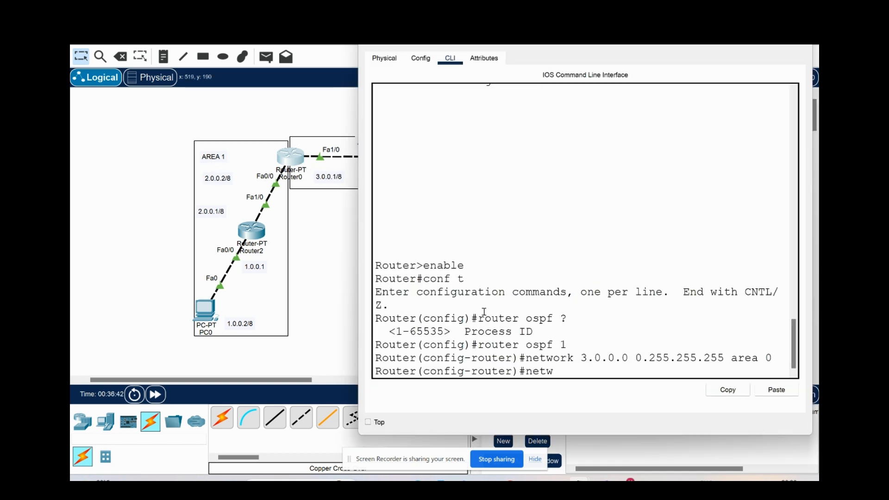
type("r")
type("ork 2.0.0.0 0.255.25.")
key("BackSpace")
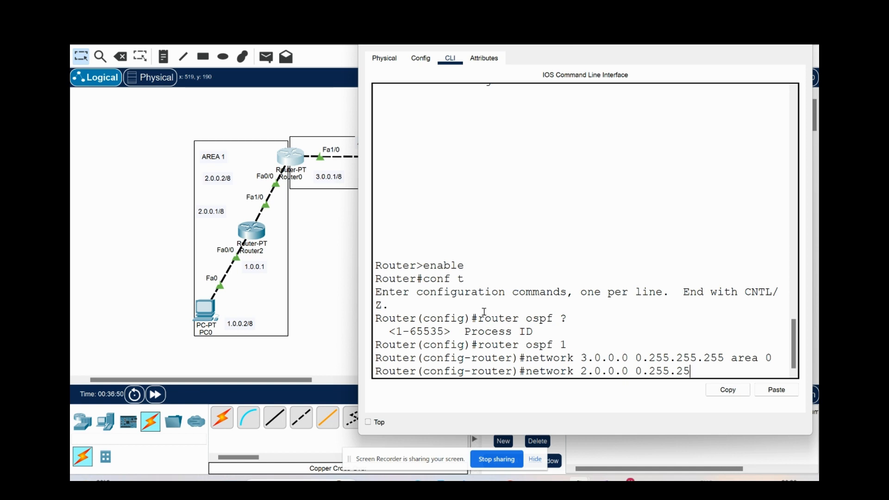
type("5.255 area 1")
key("Return")
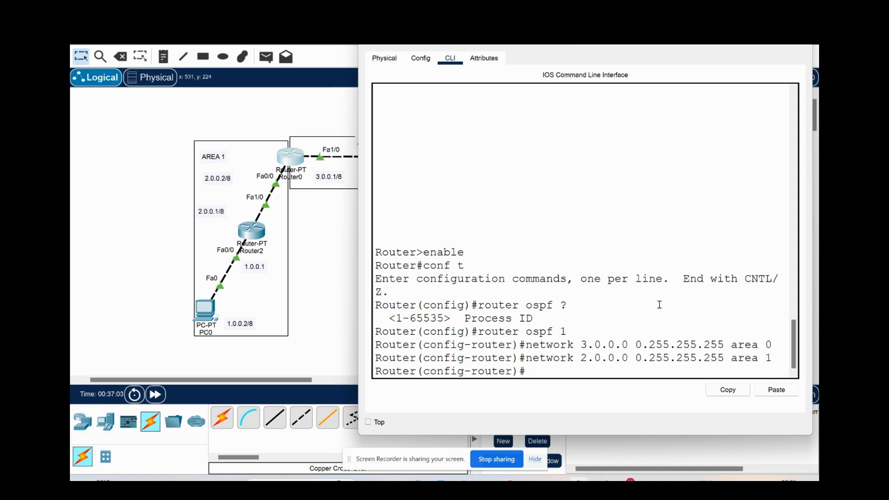
Leave configuration mode on Router0 with end and close its window.
type("end")
key("Return")
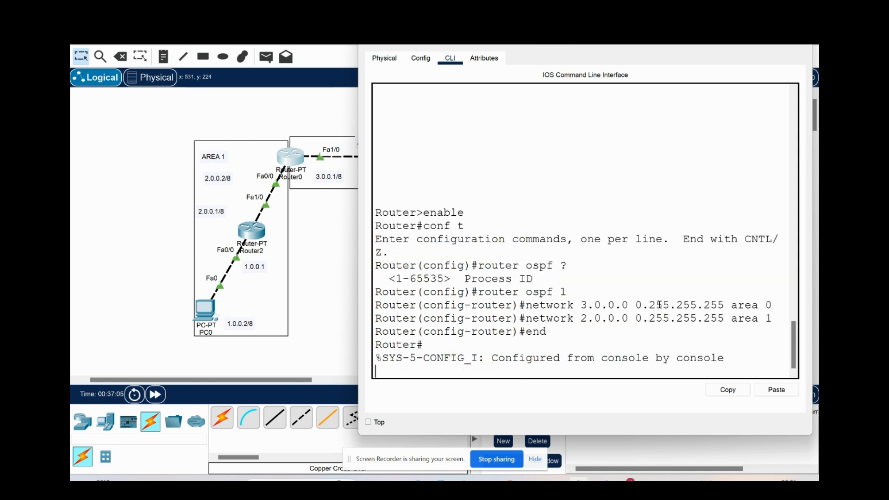
key("Return")
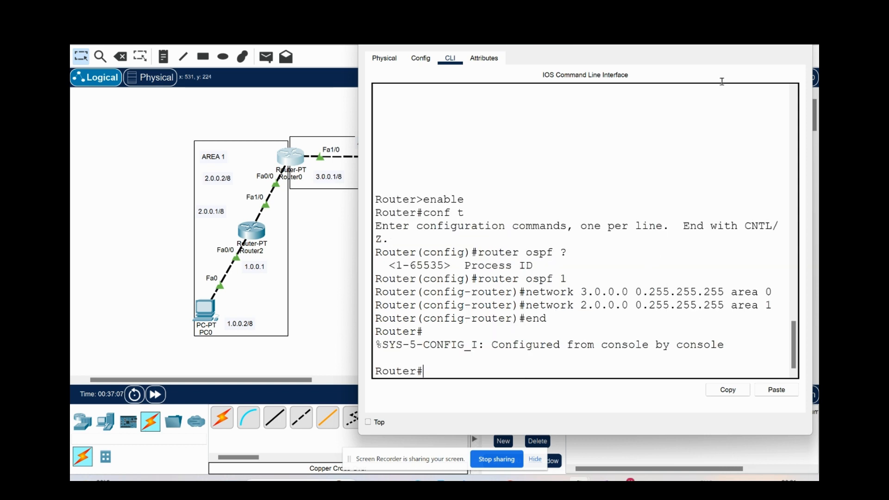
left_click(794, 45)
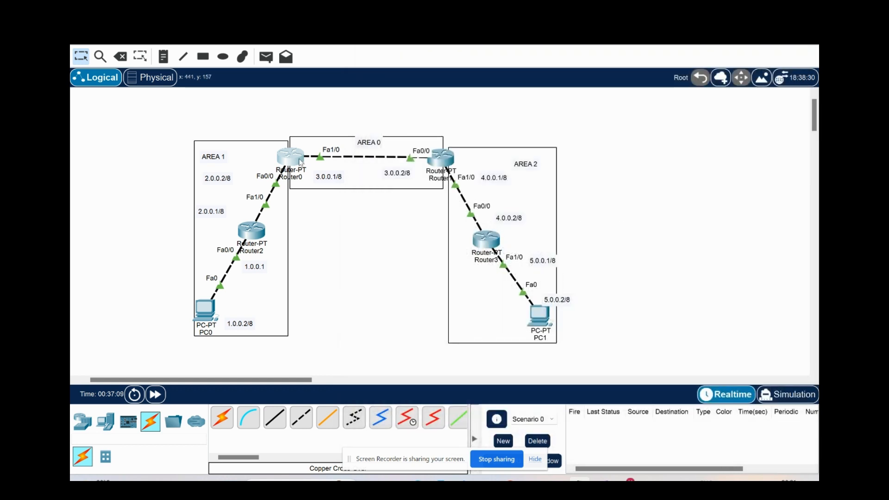
Open Router1's command line and enter global configuration mode with en and conf t.
mouse_move(300, 162)
left_click(442, 160)
left_click_drag(425, 38, 330, 70)
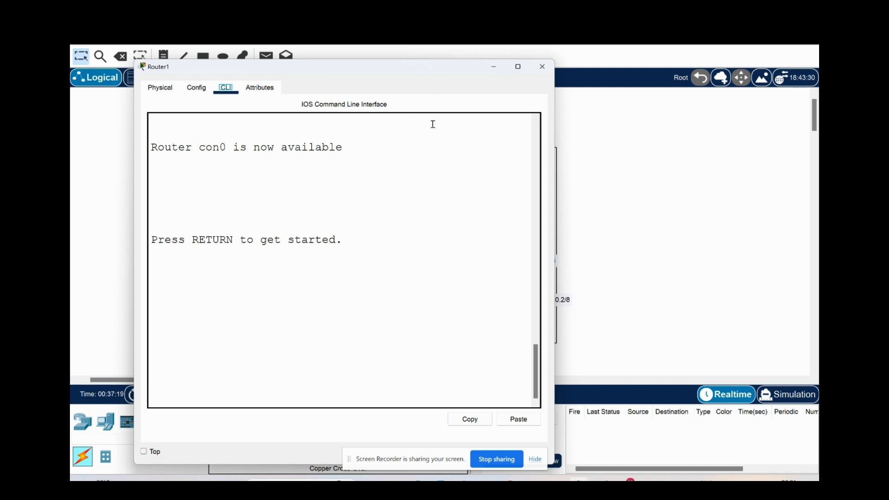
left_click(372, 399)
key("Return")
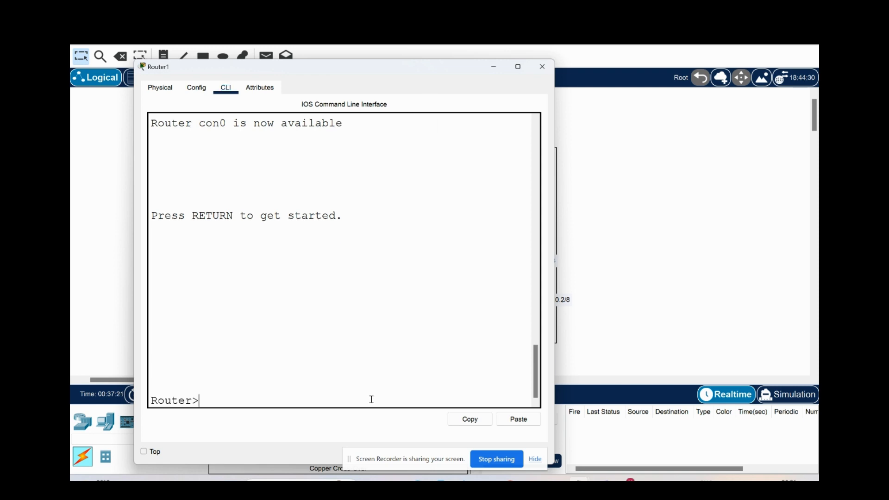
type("en")
key("Return")
type("conf t")
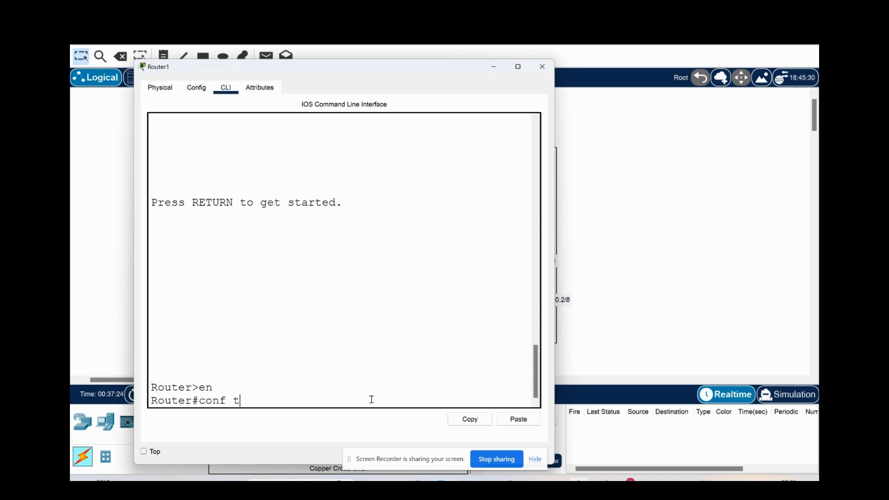
key("Return")
Start OSPF process 2 on Router1, arranging its window so the Area 0 and Area 2 addresses can be read.
type("router ospf")
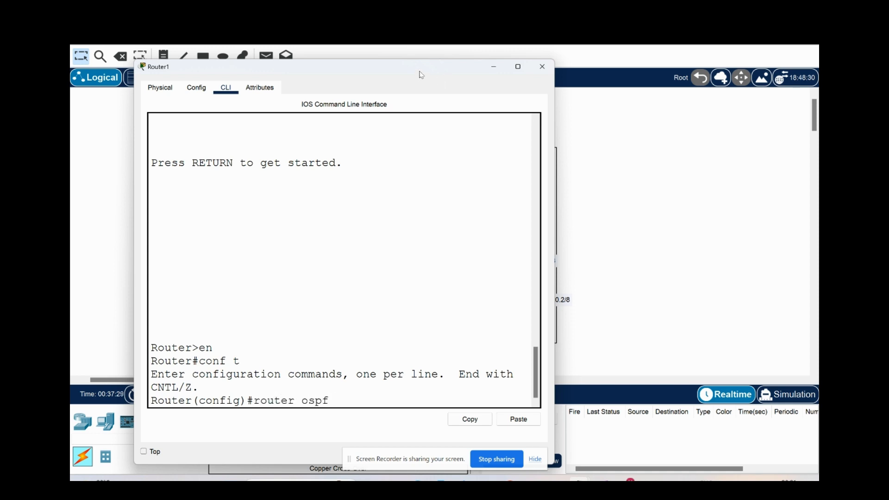
left_click_drag(420, 72, 747, 67)
left_click(412, 283)
scroll(410, 283, "right", 5)
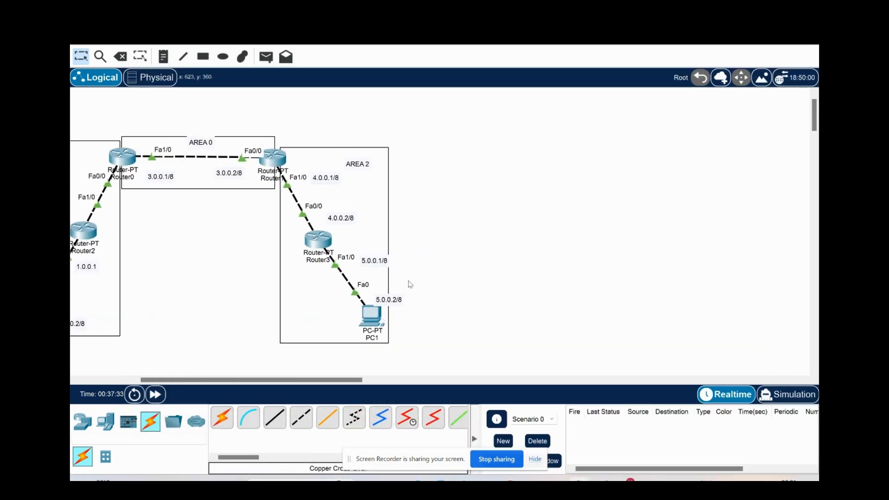
key("alt+Tab")
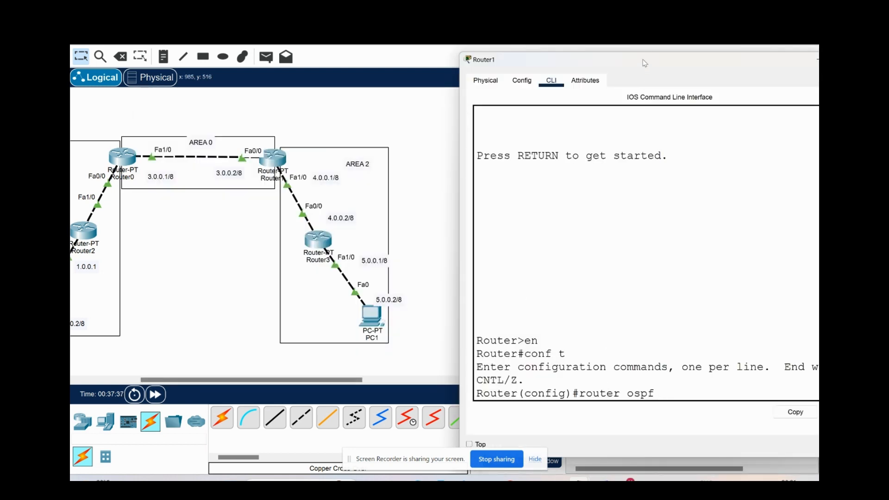
left_click_drag(644, 63, 533, 54)
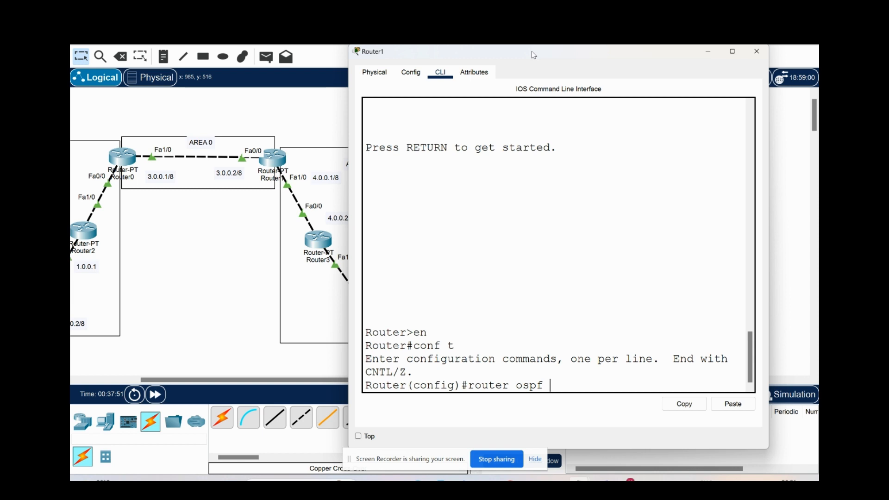
type("2")
key("Return")
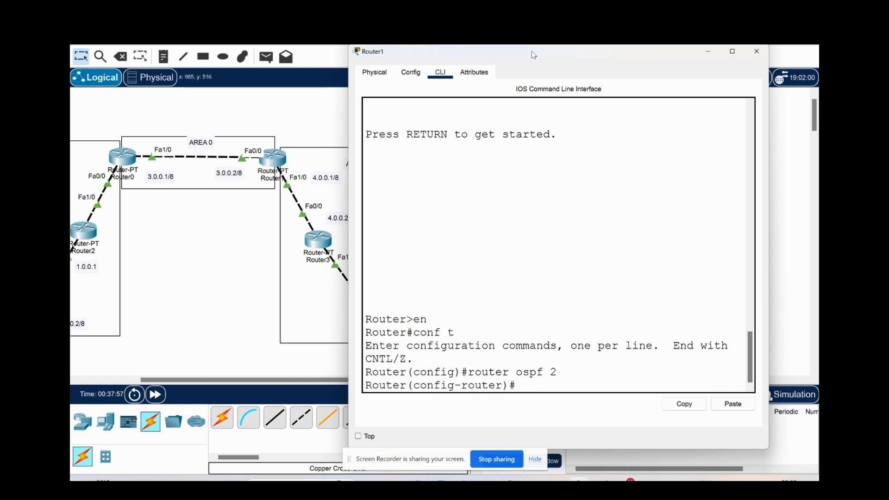
Advertise network 3.0.0.0 with wildcard mask 0.255.255.255 in area 0 on Router1.
type("network 3.0.0.0")
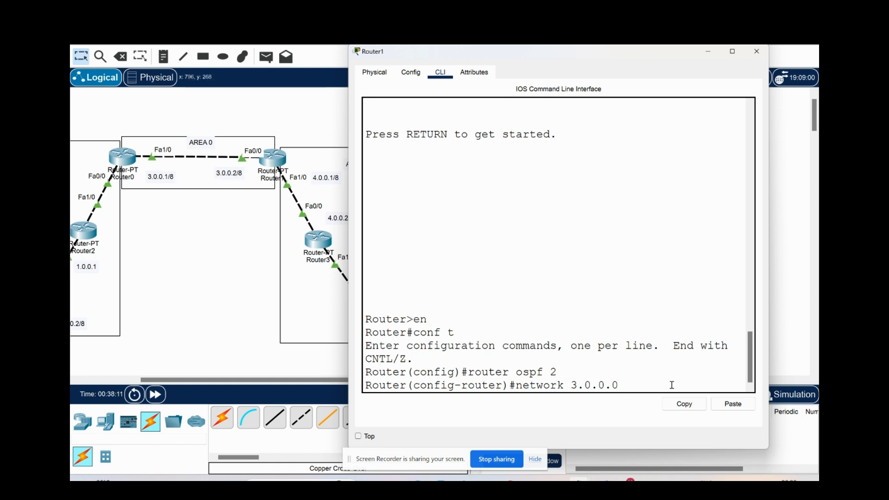
type("0.255.255.255")
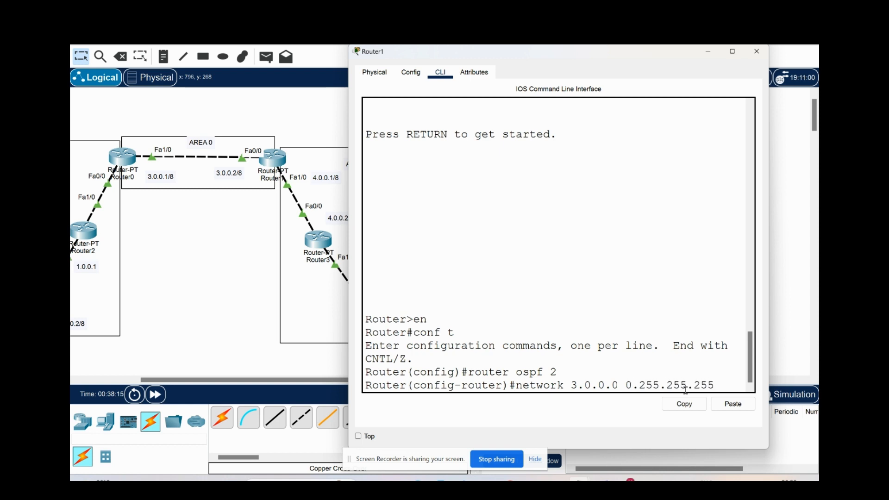
left_click_drag(769, 296, 805, 297)
type("aera")
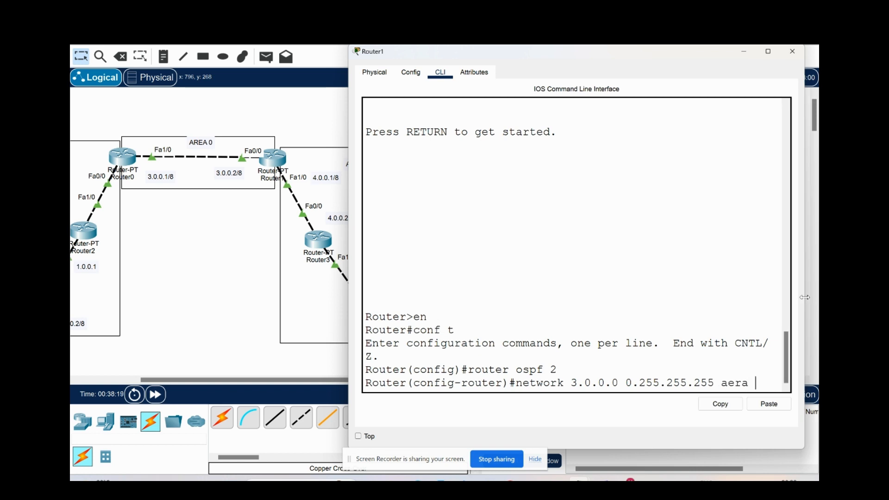
key("BackSpace")
key("BackSpace")
key("BackSpace")
type("rea 0")
key("Return")
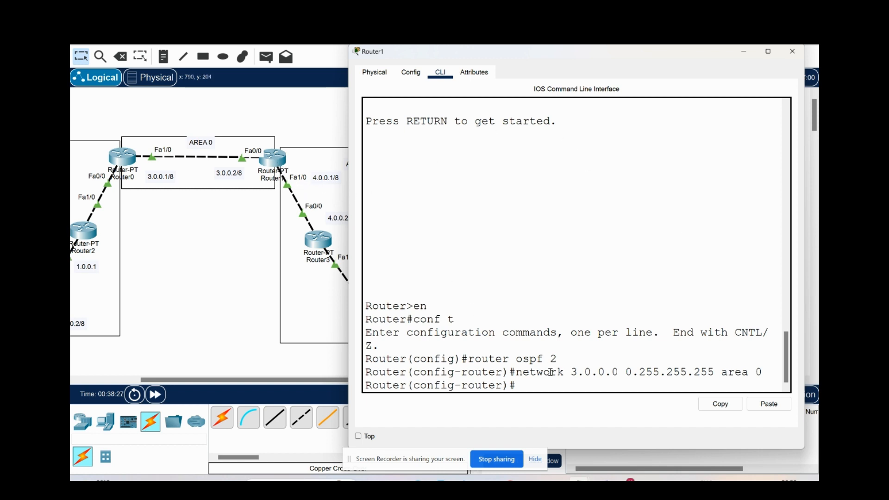
Advertise network 4.0.0.0 with wildcard mask 0.255.255.255 in area 0 on Router1.
key("Up")
key("Left")
key("Left")
key("Left")
key("Left")
key("Left")
key("Left")
key("Left")
key("Left")
key("Left")
key("Left")
key("Left")
key("Left")
key("Left")
key("Left")
key("Left")
key("Left")
key("Left")
key("Left")
key("Left")
key("Left")
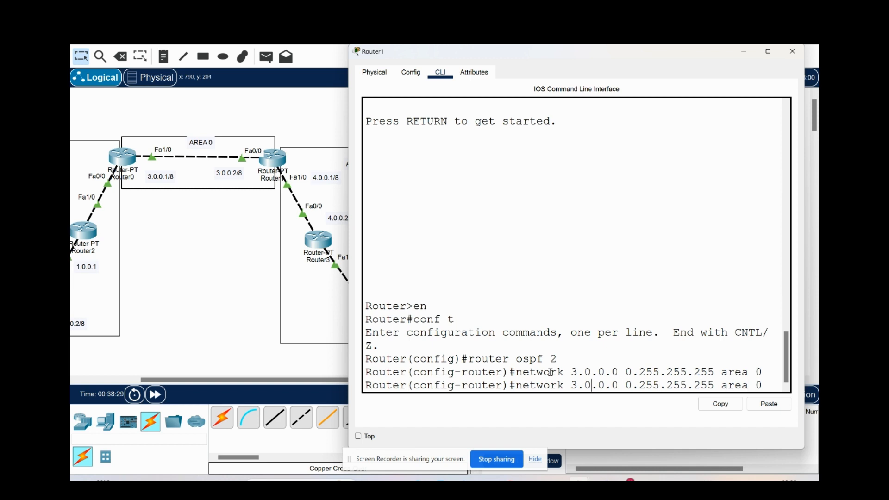
key("BackSpace")
key("Delete")
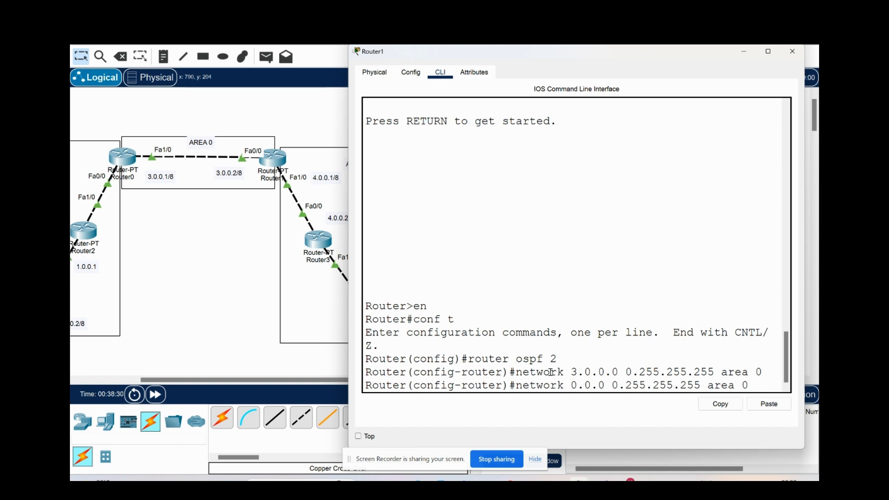
type("4.")
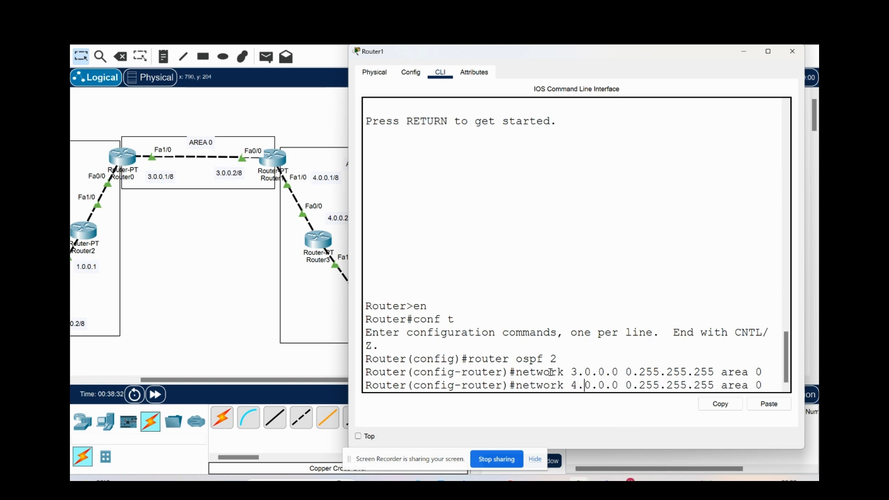
key("Return")
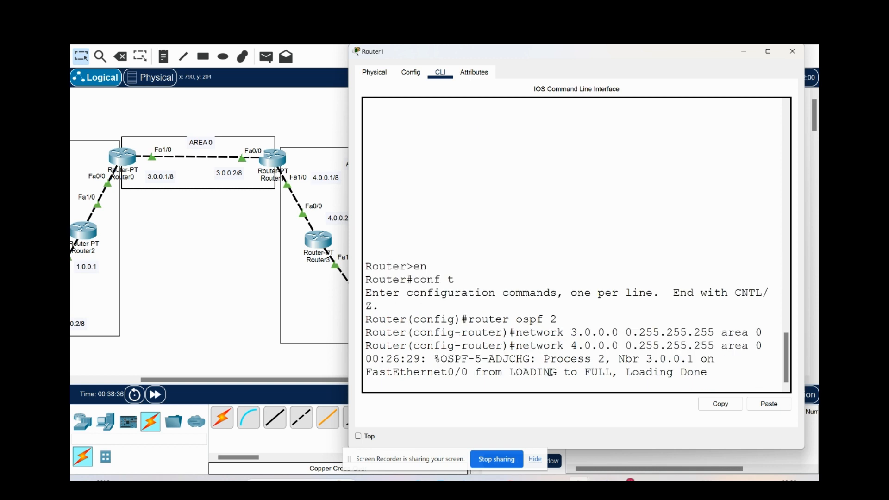
Change the area of Router1's 4.0.0.0 network statement to 1, keeping wildcard mask 0.255.255.255.
key("Up")
key("Up")
key("Down")
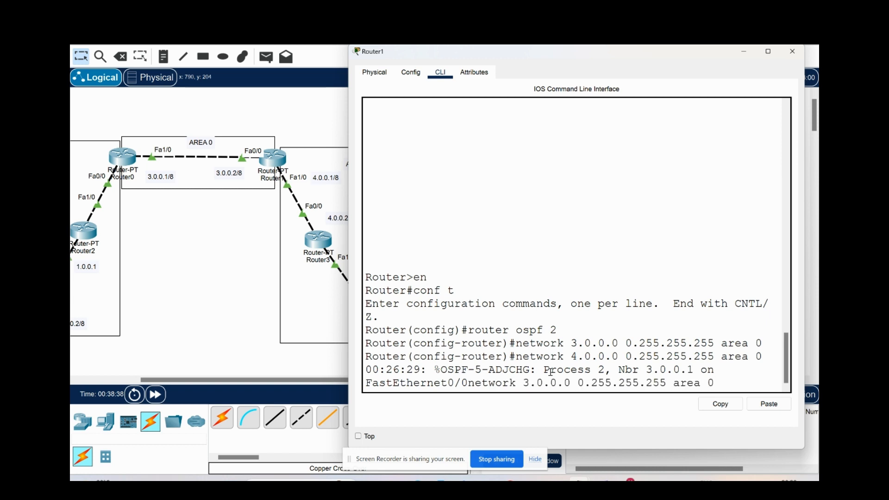
key("Up")
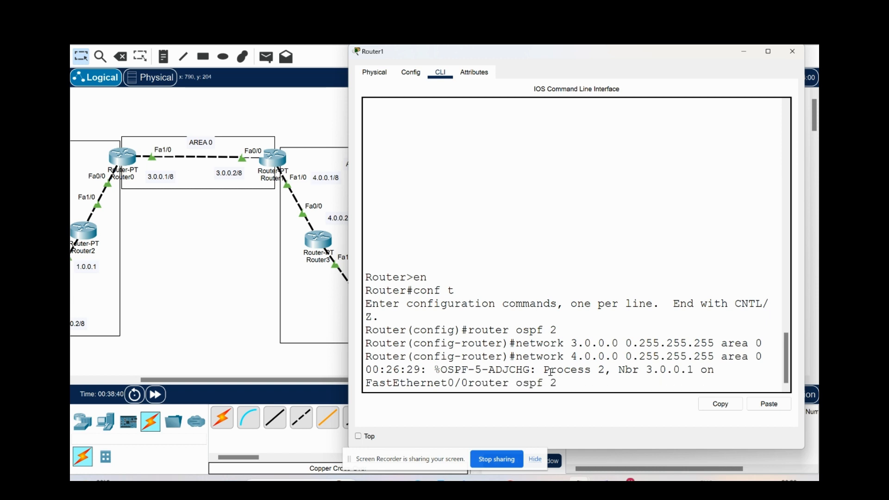
key("Down")
key("BackSpace")
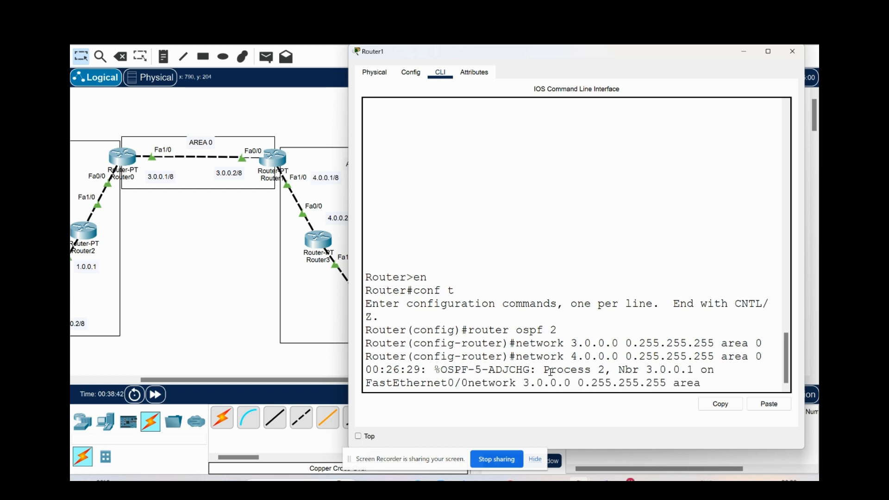
type("1")
key("BackSpace")
type("4")
key("Right")
key("Right")
key("Right")
key("Right")
key("Right")
key("Right")
key("Right")
key("Right")
key("Right")
key("Right")
key("Right")
key("Right")
key("Right")
key("Right")
key("Right")
key("Return")
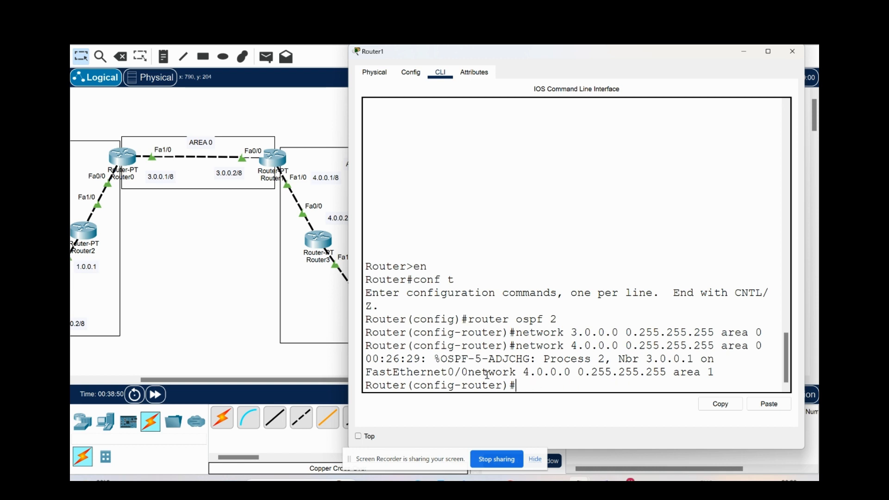
Submit the statement network 4.0.0.0 0.255.255.255 area 1 again on Router1 and close its window.
key("Up")
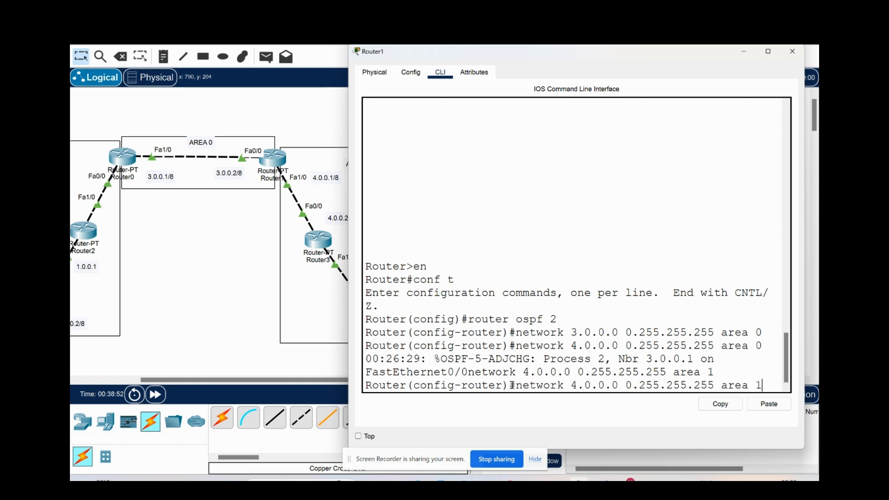
left_click_drag(514, 384, 761, 383)
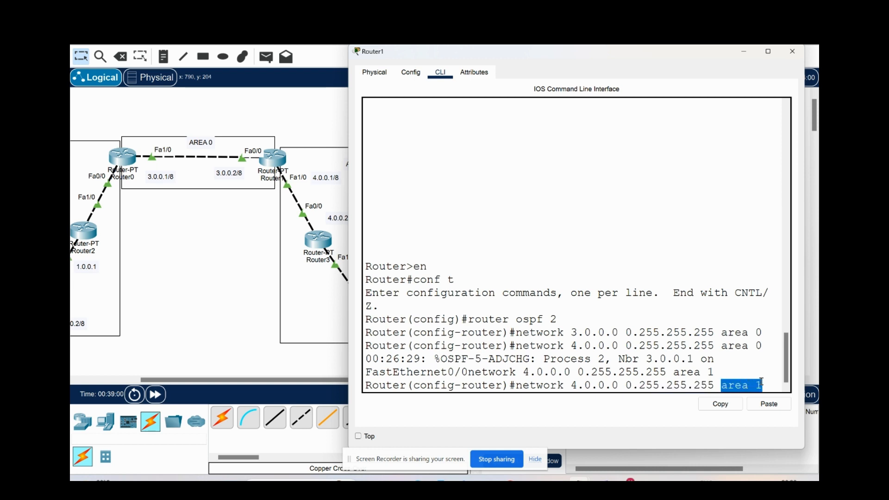
left_click(766, 384)
key("Return")
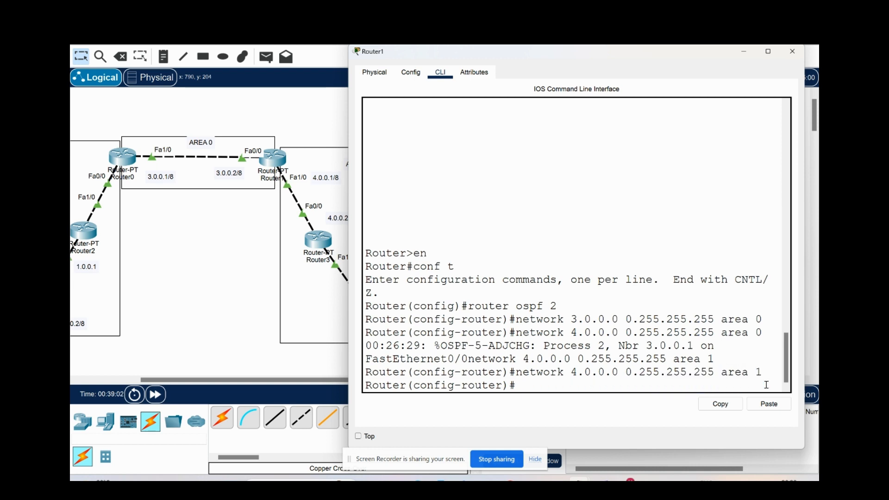
left_click(792, 51)
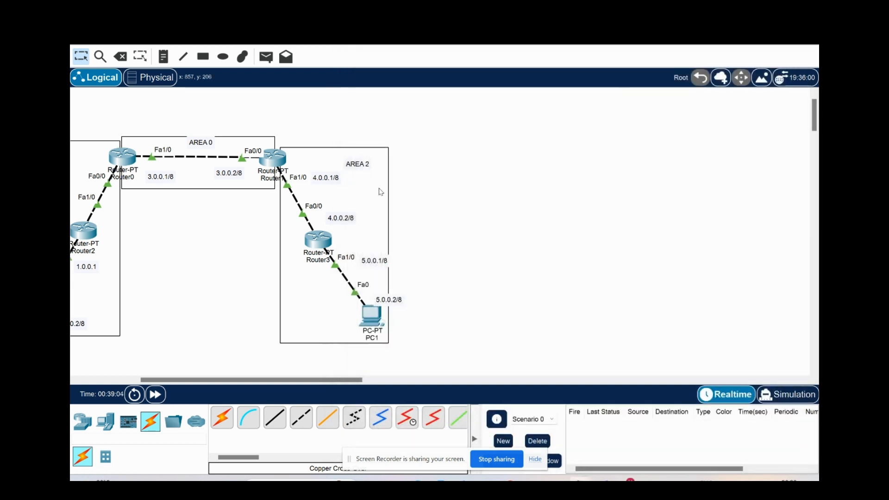
Open Router2's command line, keep the Area 1 addresses in view, and enter global configuration mode with en and conf t.
scroll(217, 258, "left", 3)
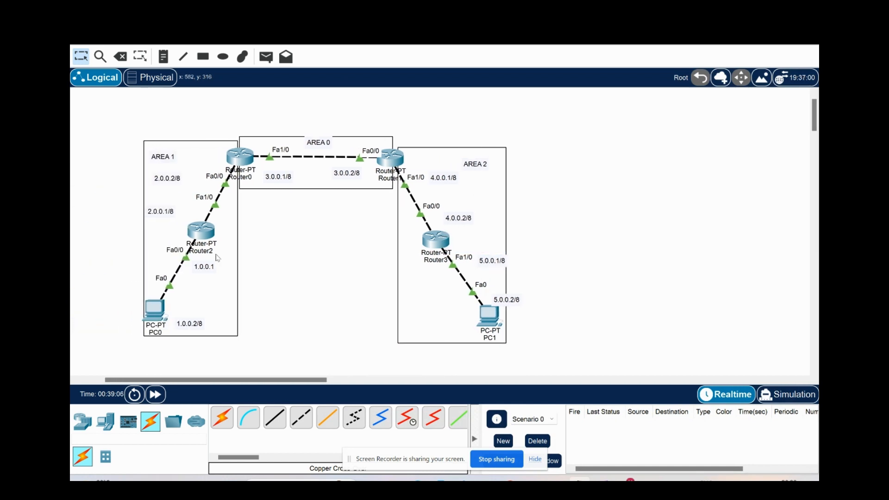
left_click(206, 236)
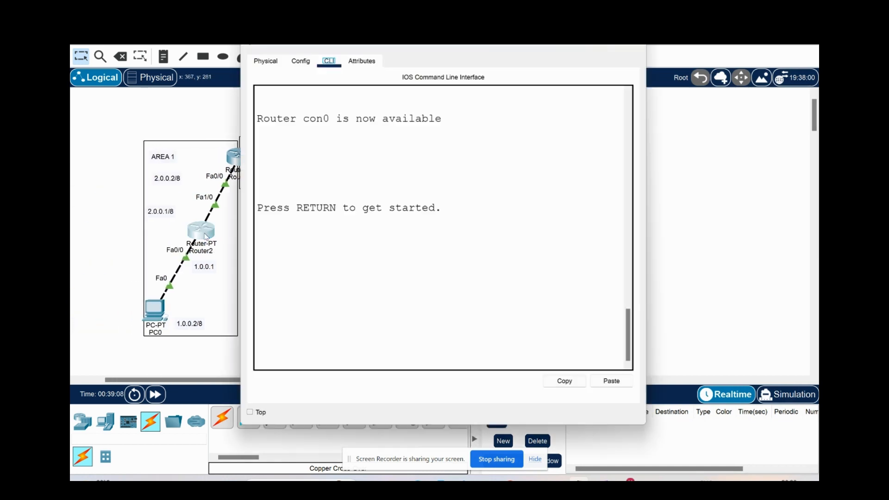
left_click_drag(370, 47, 482, 49)
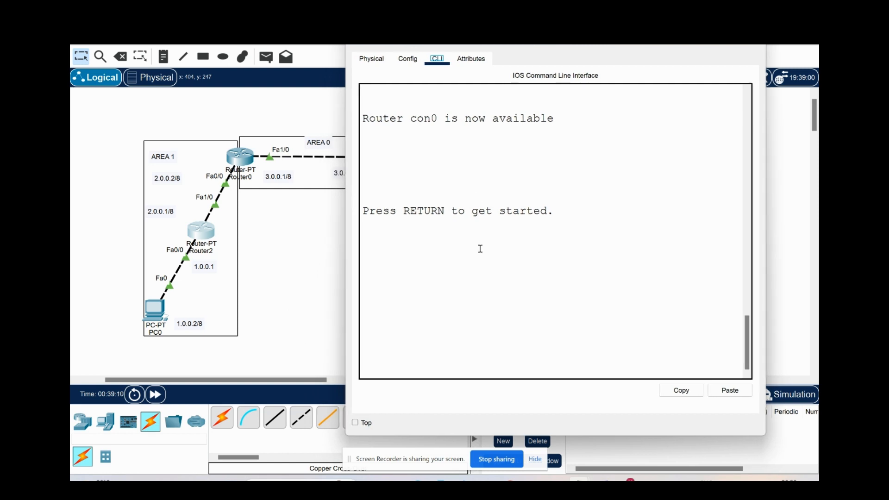
left_click(473, 353)
key("Return")
type("en")
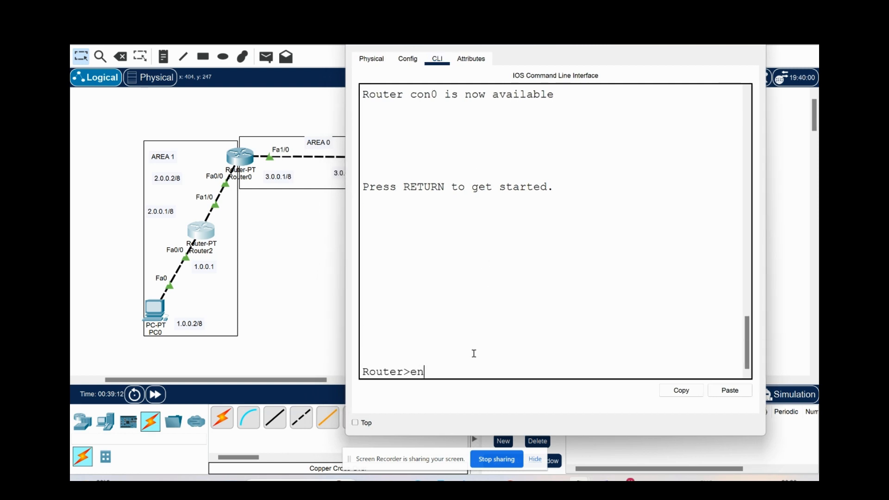
key("Return")
type("conf t")
key("Return")
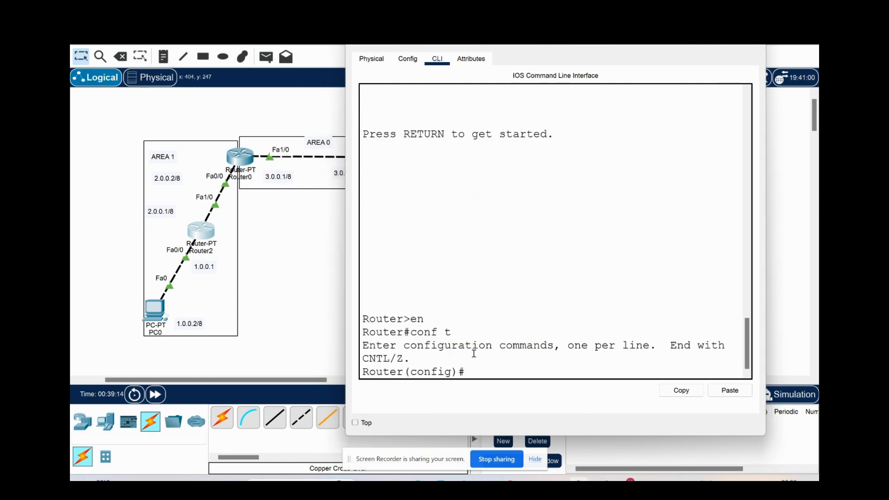
Start OSPF process 10 on Router2.
type("router ospf")
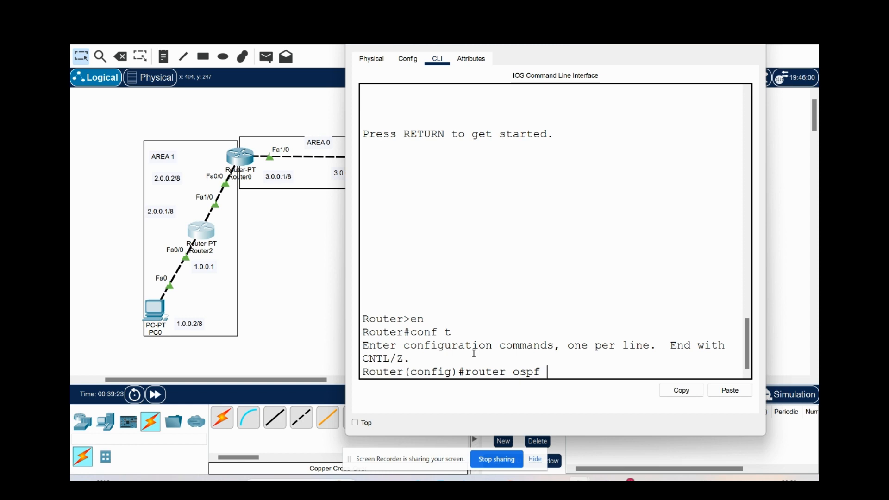
type("10")
key("Return")
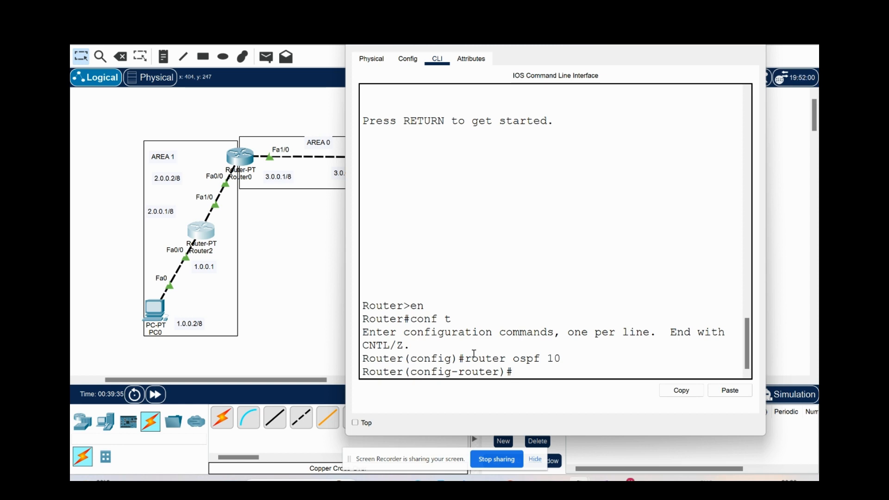
Advertise network 1.0.0.0 with wildcard mask 0.255.255.255 in area 1 on Router2.
type("network")
type("1.0.0.0 0.255")
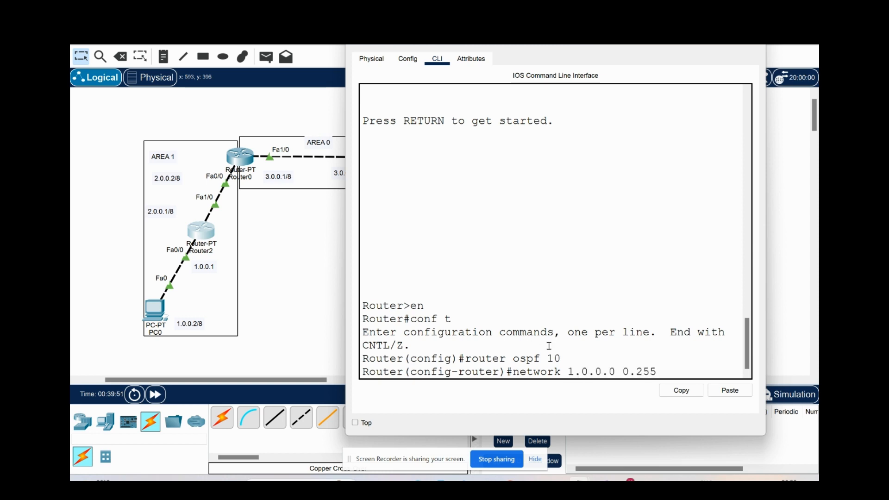
type(".255.255 area")
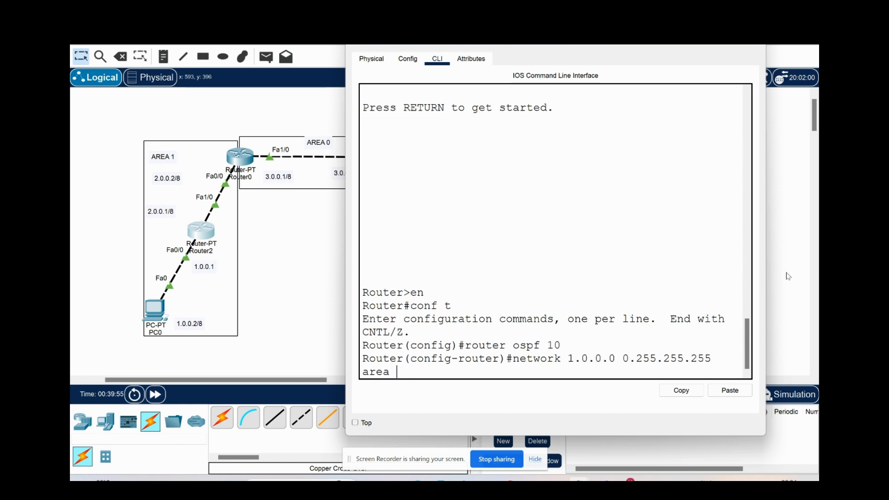
left_click_drag(767, 260, 801, 269)
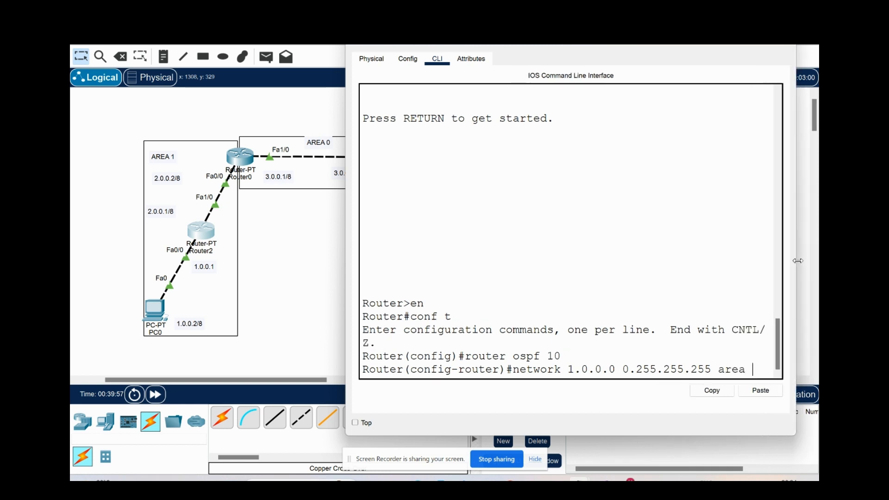
type("1")
key("Return")
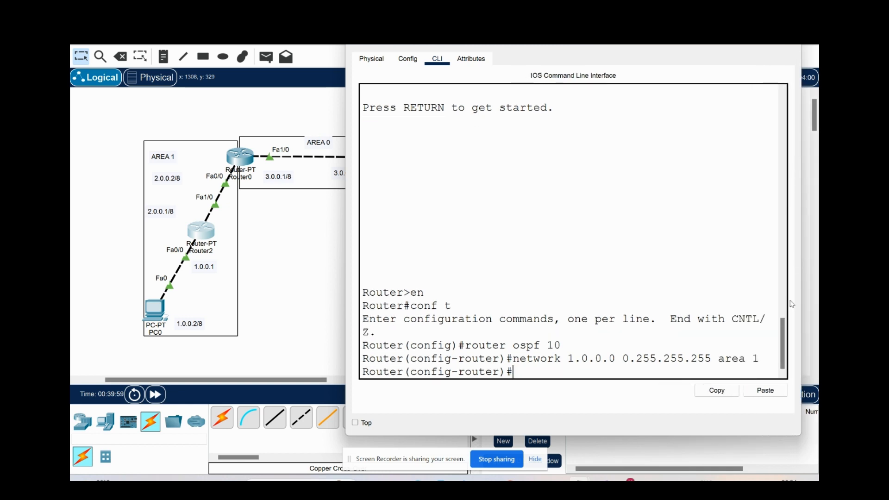
Advertise network 2.0.0.0 with wildcard mask 0.255.255.255 in area 1 on Router2.
key("Up")
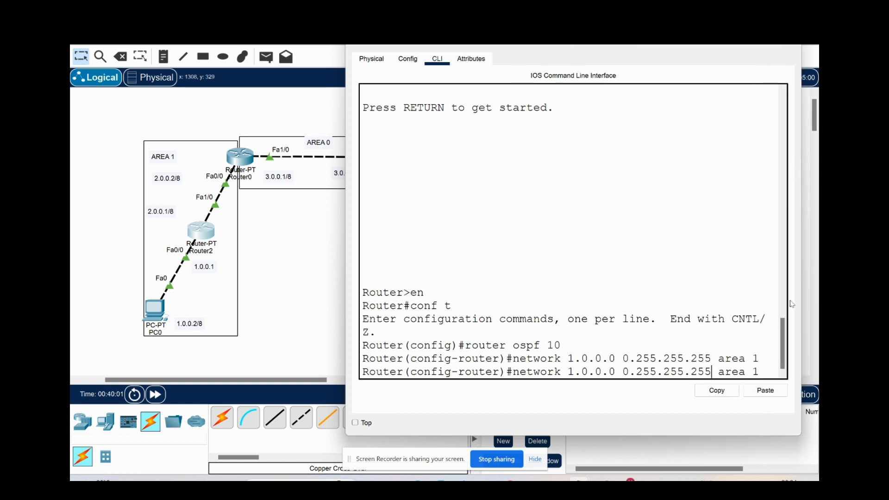
key("BackSpace")
type("2")
key("Return")
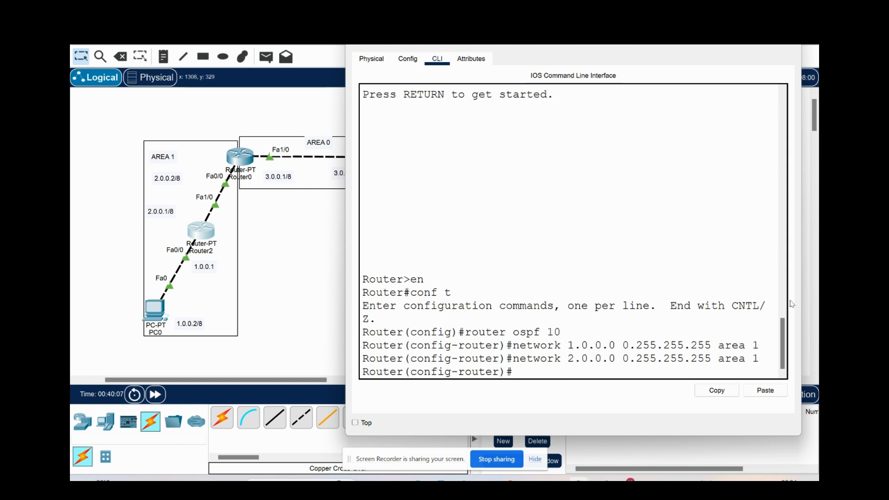
Leave configuration mode on Router2 with end and close its window.
type("end")
key("Return")
key("Return")
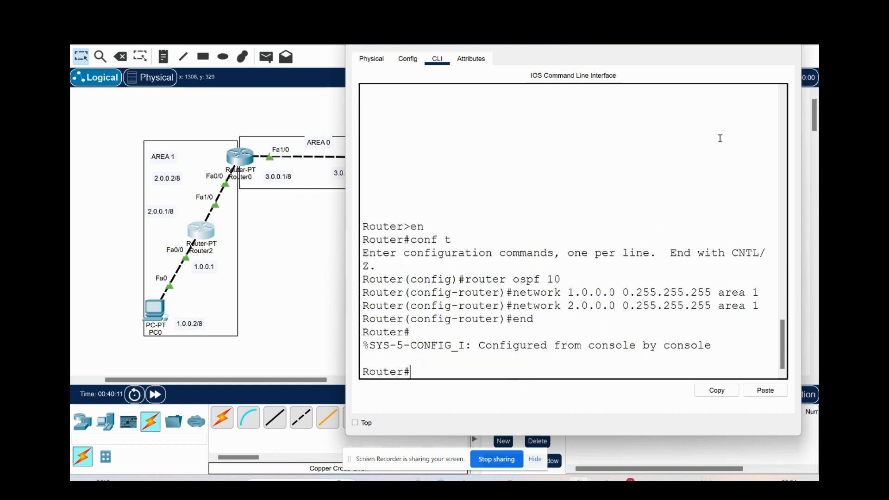
left_click(789, 46)
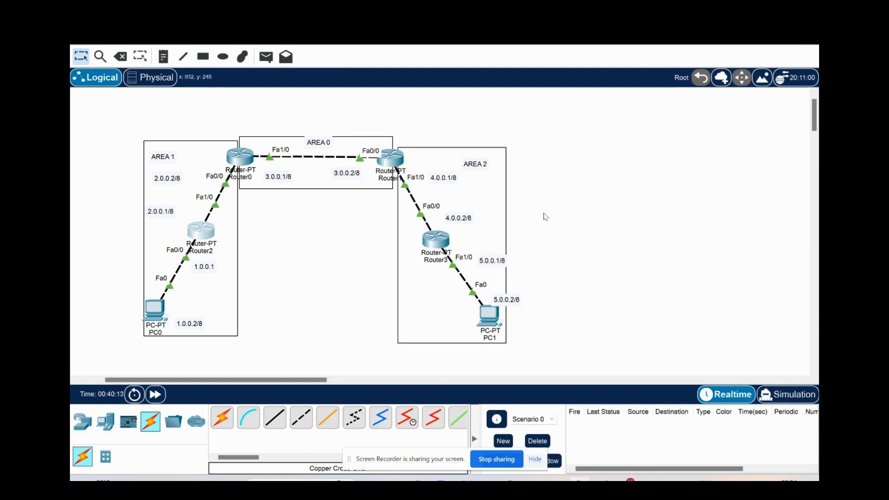
Open Router3's command line and enter global configuration mode with en and conf t.
left_click(441, 241)
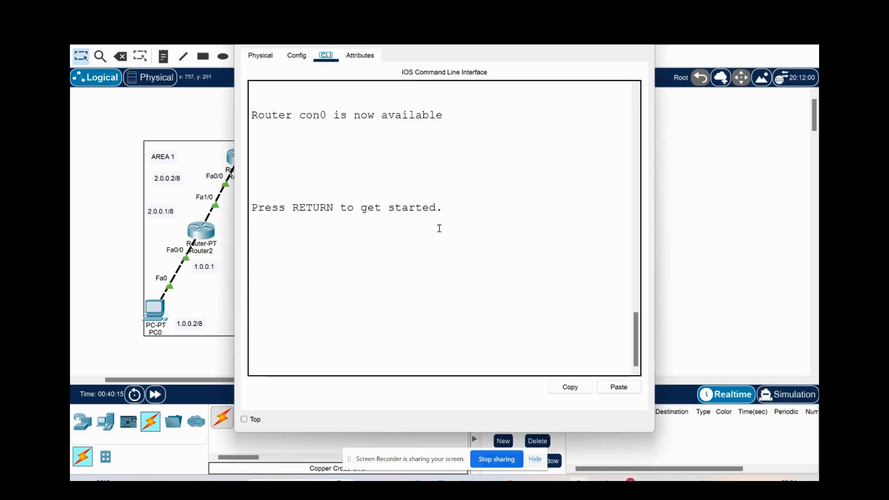
left_click_drag(416, 42, 312, 38)
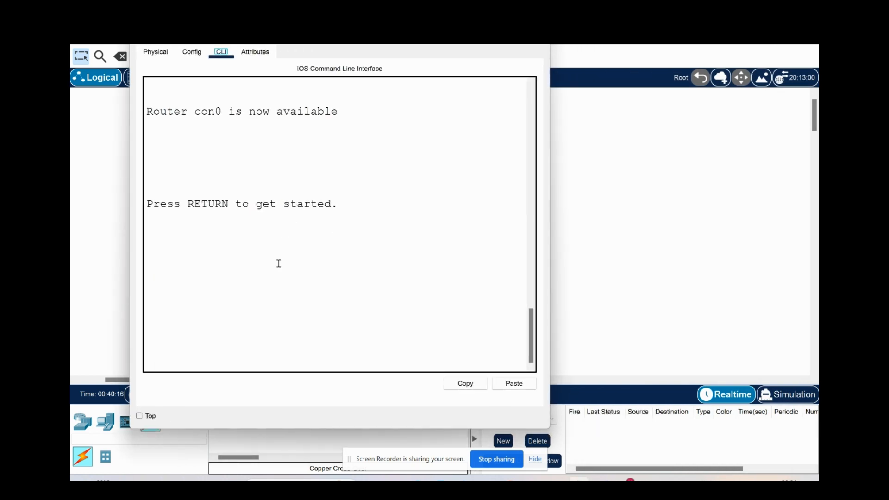
left_click(254, 360)
key("Return")
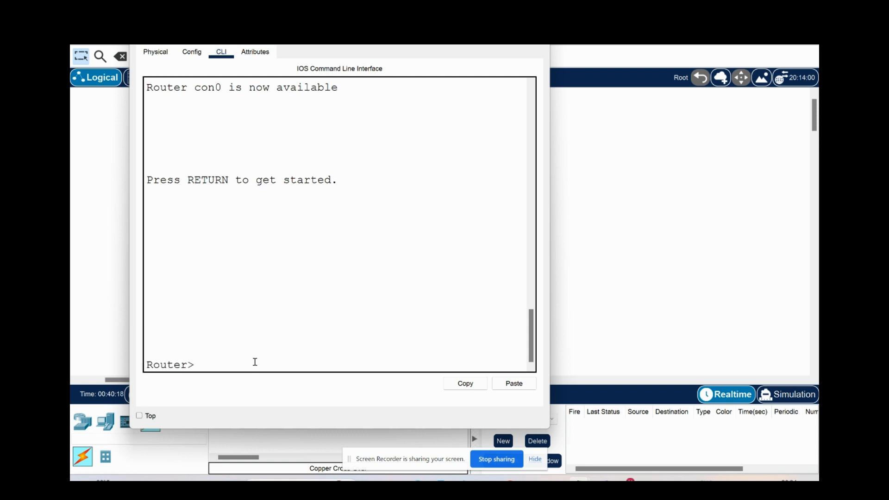
type("en")
key("Return")
type("conf t")
key("Return")
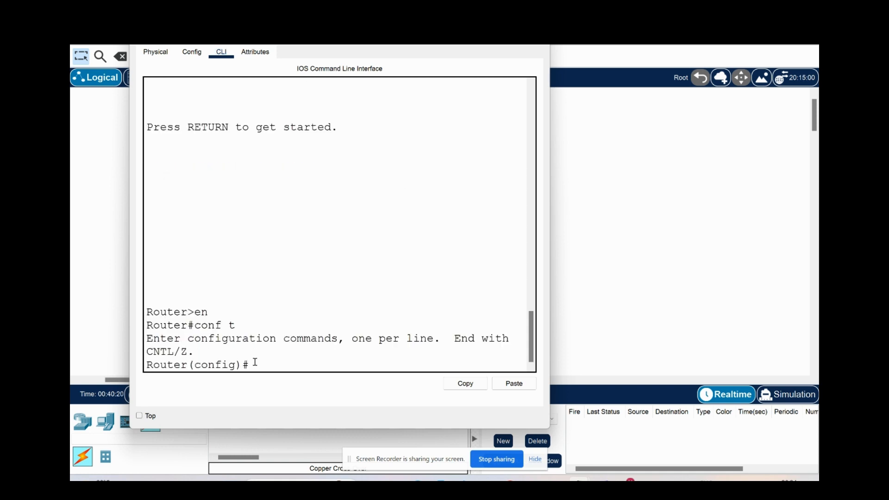
Start OSPF process 100 on Router3.
type("router ospf")
type("100")
key("Return")
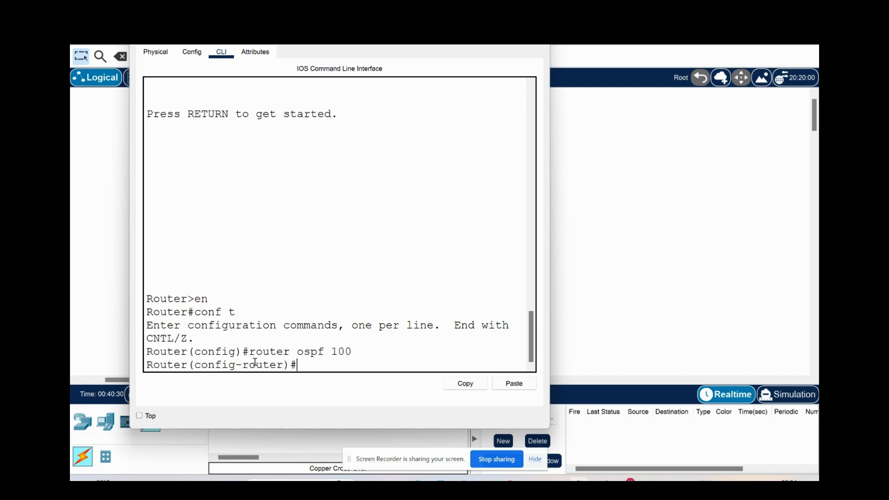
Advertise network 4.0.0.0 with wildcard mask 0.255.255.255 in area 2 on Router3, widening its window to fit the command.
type("network")
left_click(493, 39)
type("4.0.0.0 0.255.255.255")
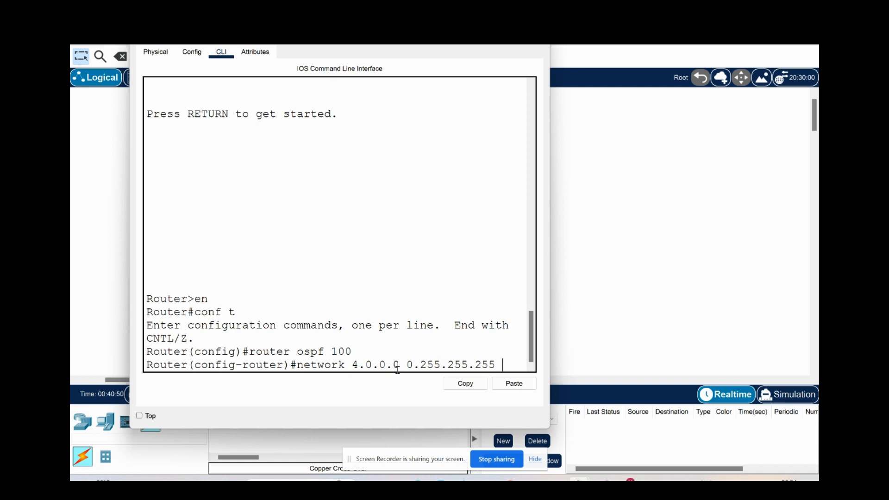
left_click_drag(551, 299, 588, 298)
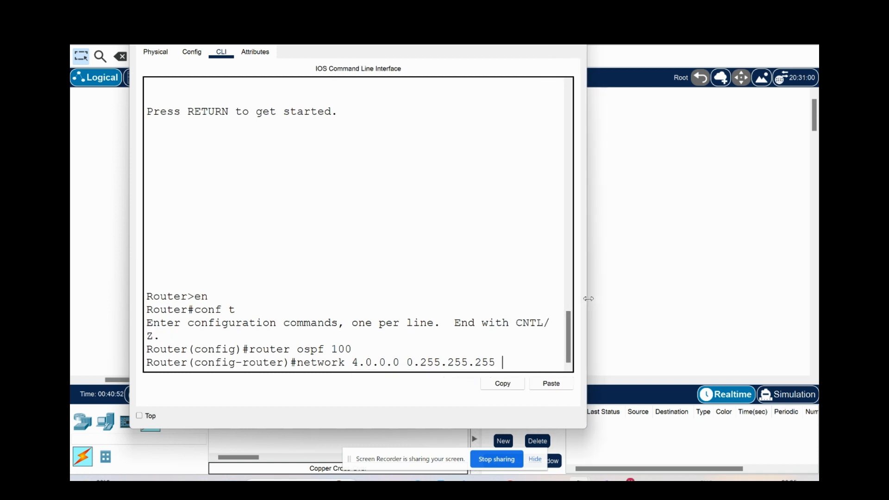
type("area 2")
key("Return")
Advertise network 5.0.0.0 with wildcard mask 0.255.255.255 in area 2 on Router3 by editing the recalled network command.
key("Up")
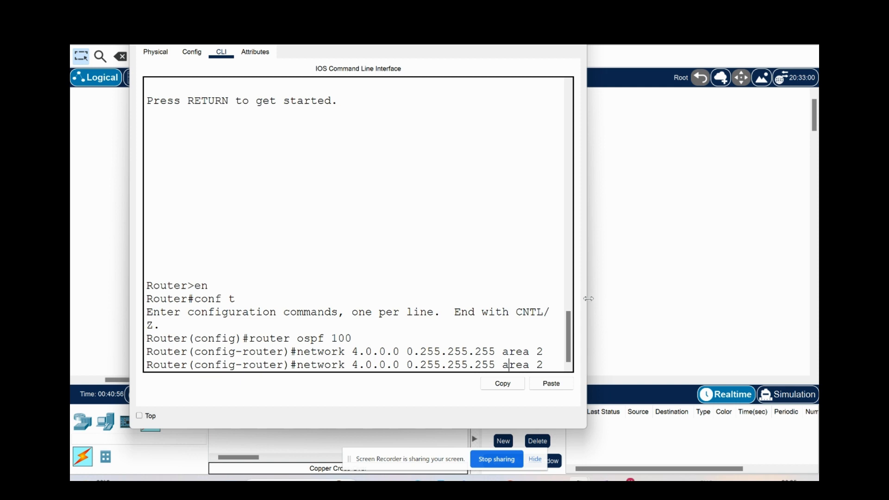
key("Left")
key("Left")
key("Left")
key("Left")
key("Left")
key("Left")
key("Left")
key("Left")
key("Left")
key("Left")
key("Left")
key("Left")
key("Left")
key("Left")
key("Left")
key("Left")
key("Left")
key("Left")
key("Left")
key("Left")
key("BackSpace")
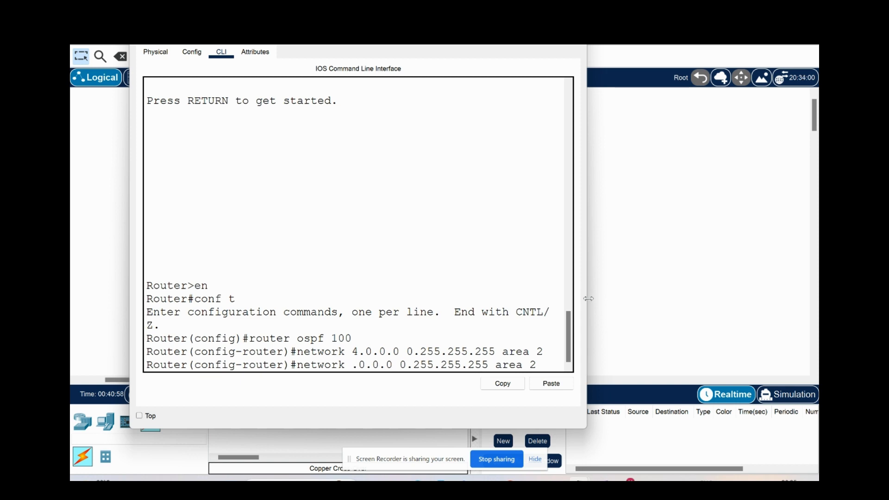
type("5")
key("Return")
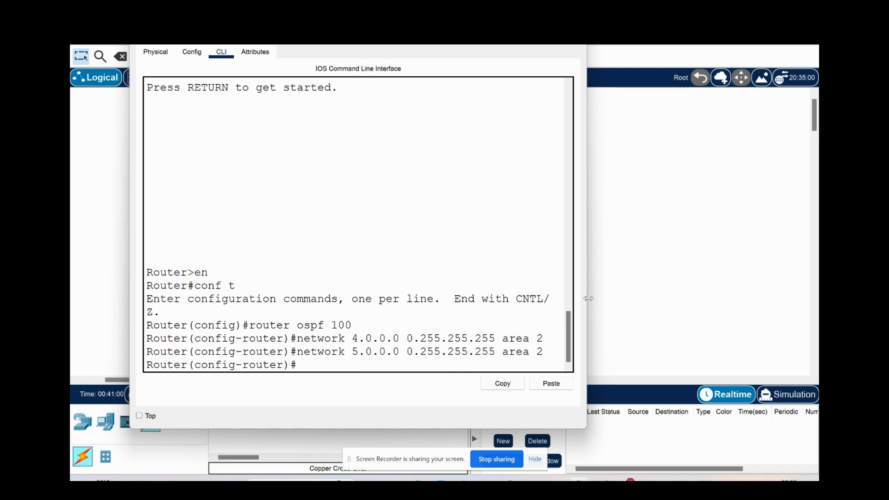
Leave configuration mode on Router3 with end, return to the topology and save the file.
type("end")
key("Return")
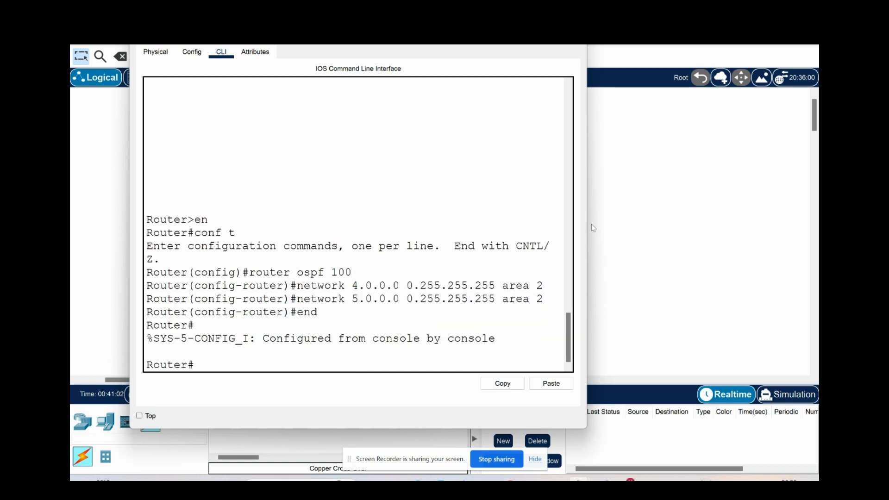
left_click(633, 209)
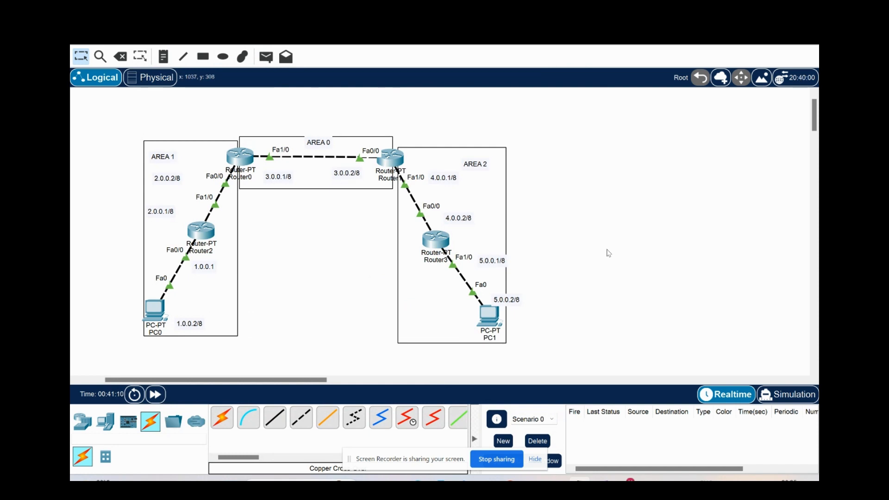
key("ctrl+s")
Try to send a simple PDU from PC0 to PC1.
left_click(266, 58)
left_click(154, 311)
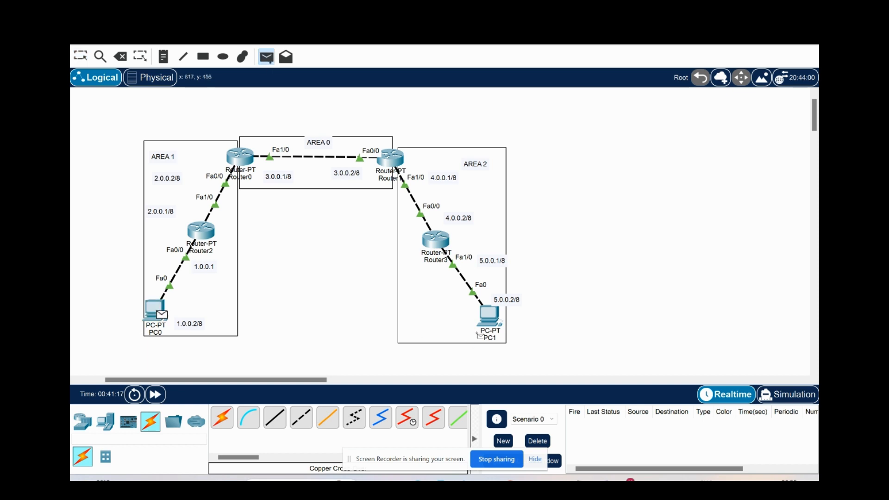
left_click(490, 316)
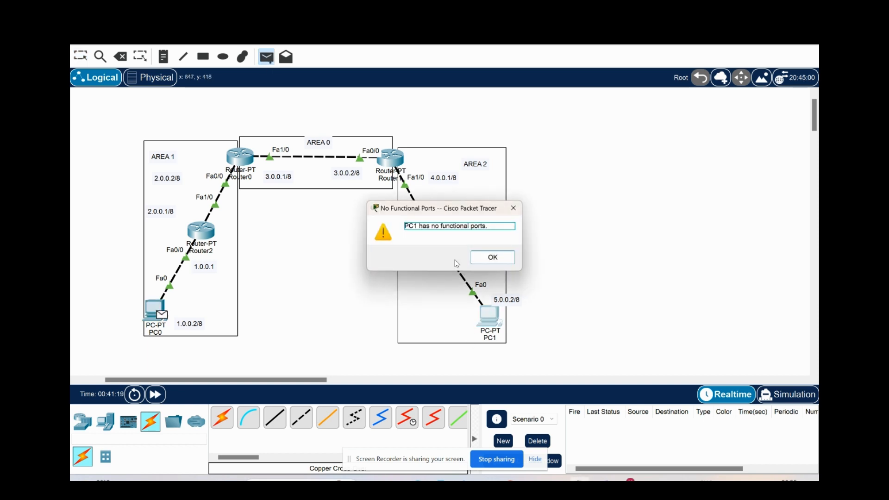
left_click(492, 257)
key("Escape")
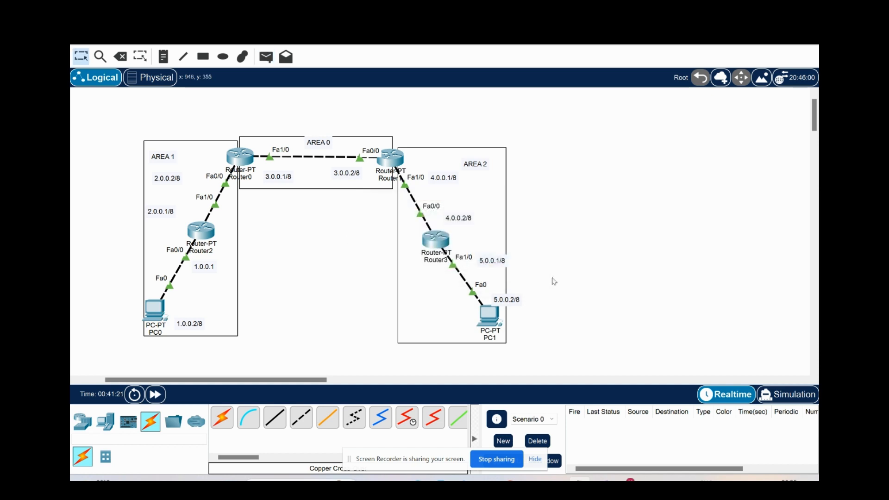
Give PC1 the static IPv4 address 5.0.0.2 with subnet mask 255.0.0.0.
left_click(489, 316)
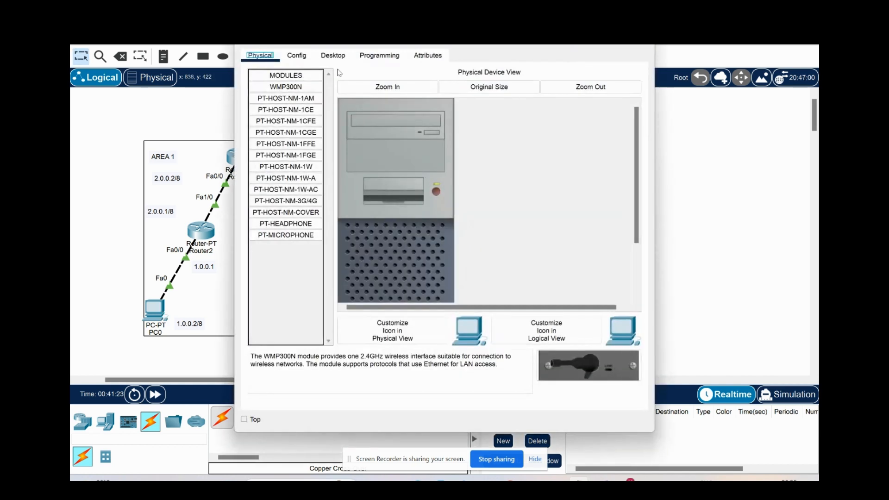
left_click(333, 55)
left_click(300, 95)
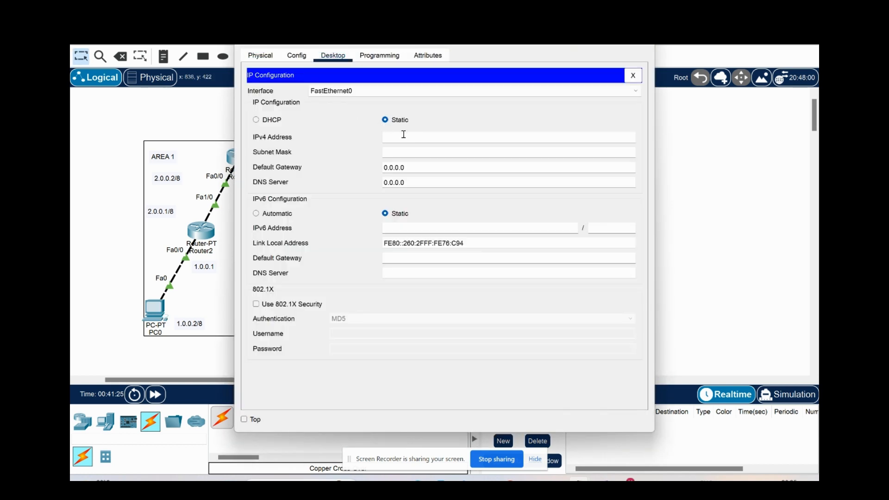
left_click_drag(433, 47, 233, 75)
left_click(219, 173)
type("5.0.")
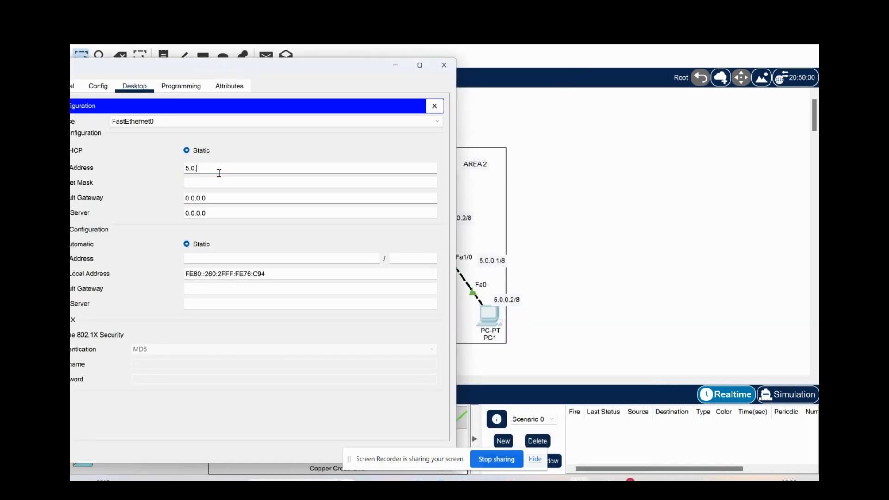
type("0.2")
key("Tab")
key("Tab")
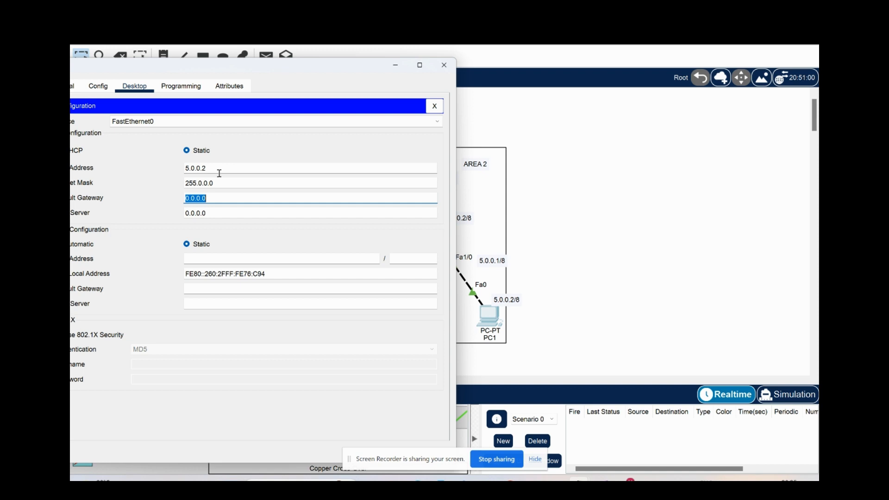
Enter PC1's default gateway and close its configuration window.
type("5")
key("Tab")
left_click(434, 106)
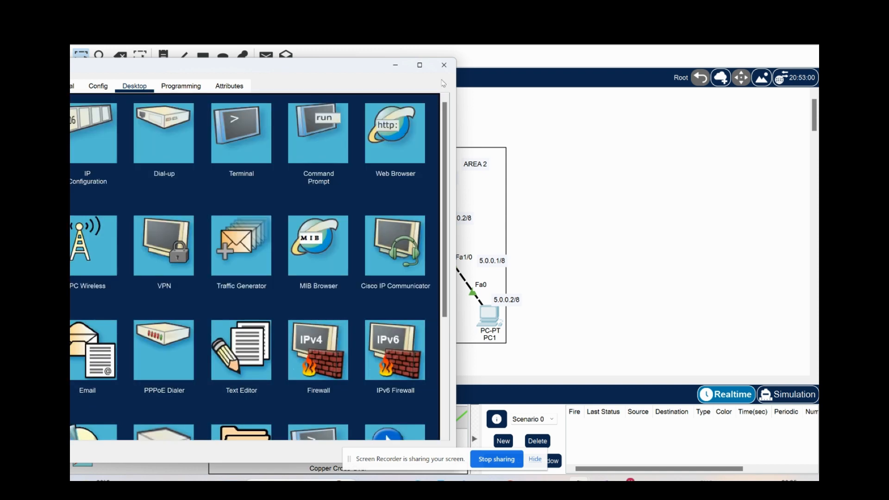
left_click(443, 65)
Test connectivity by sending a simple PDU from PC0 to PC1 three times, and delete the scenario's PDU entries.
left_click(266, 57)
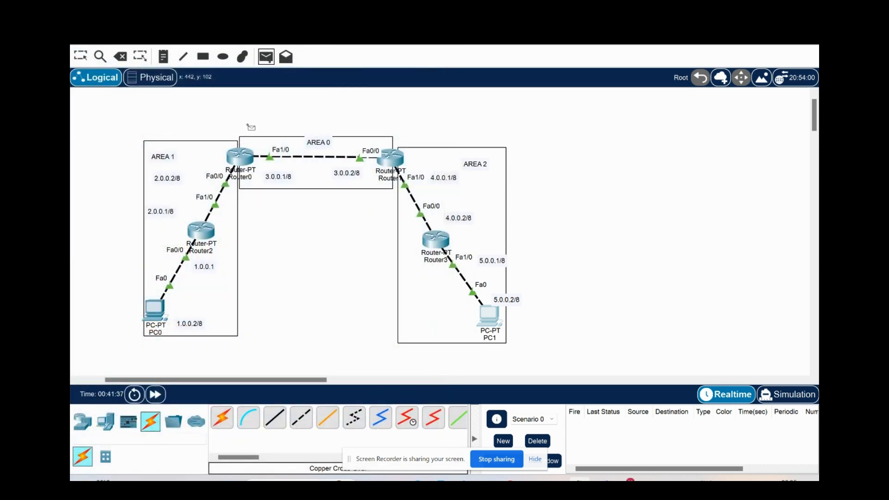
left_click(157, 311)
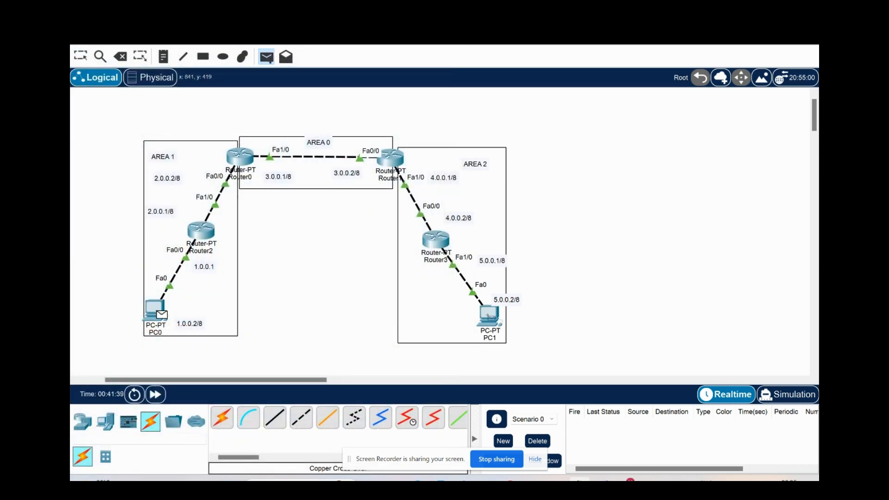
left_click(487, 318)
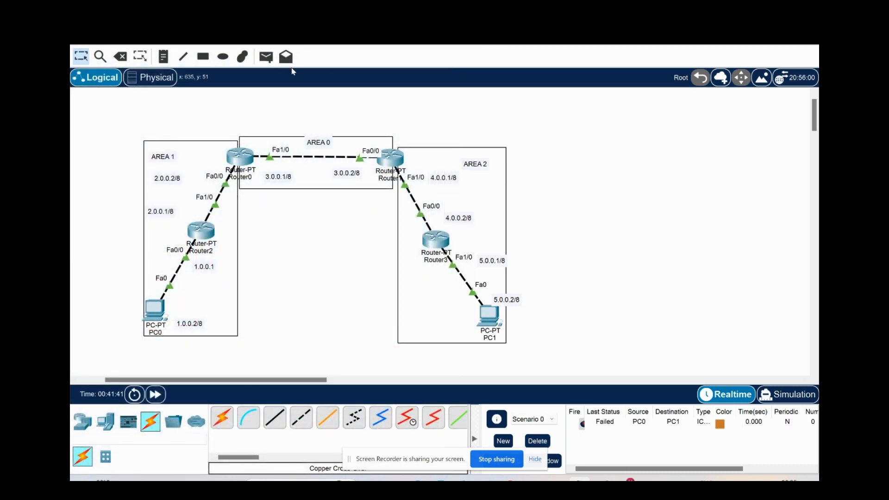
left_click(266, 57)
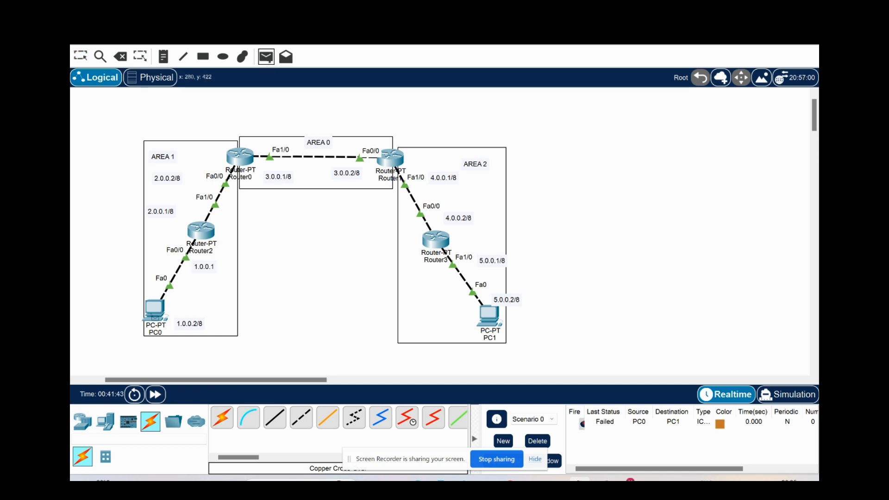
left_click(156, 313)
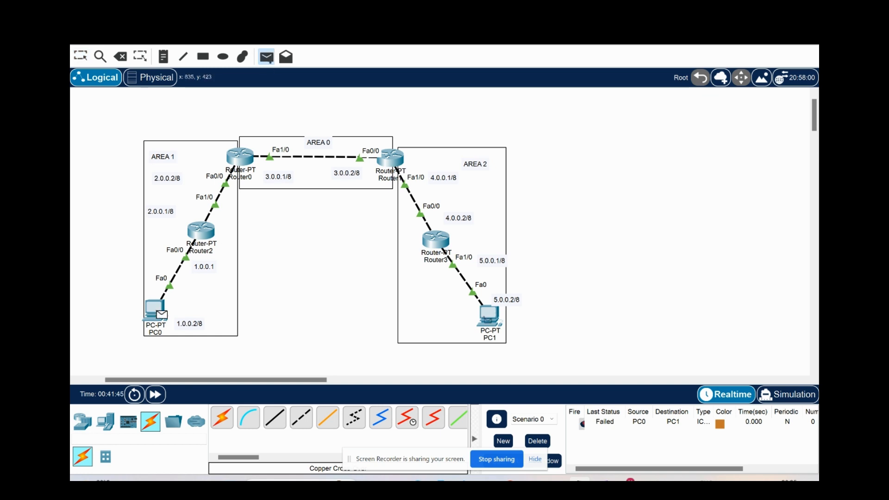
left_click(487, 320)
left_click(266, 56)
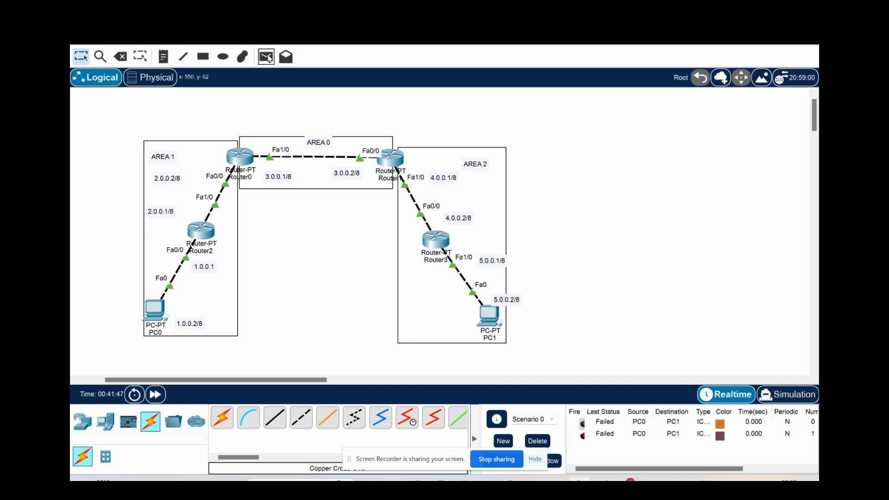
left_click(152, 309)
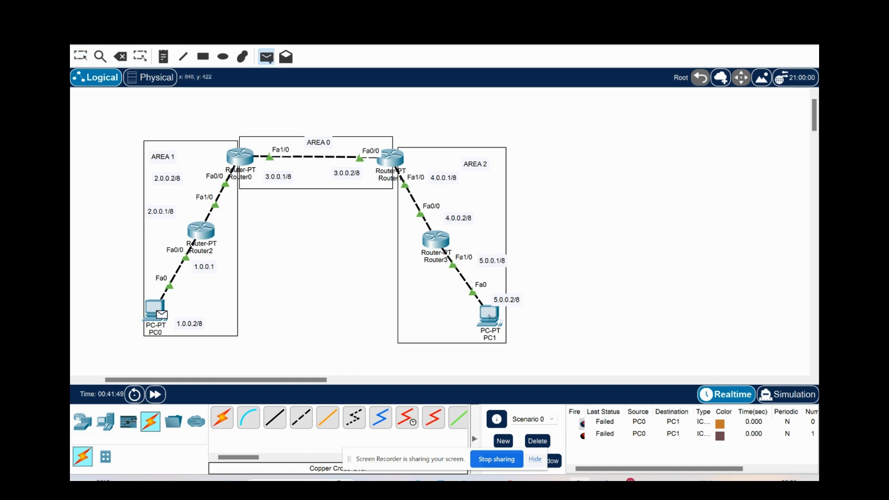
left_click(489, 319)
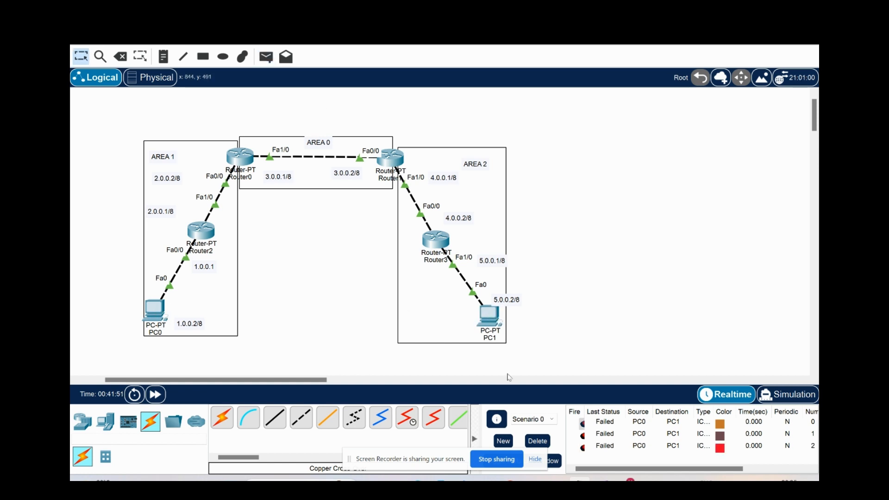
left_click(540, 441)
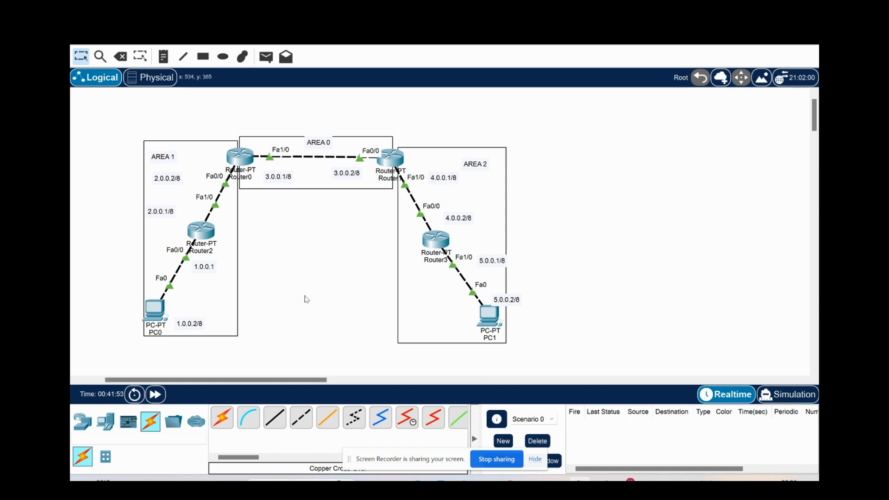
Display Router2's routing table with show ip route.
left_click(210, 232)
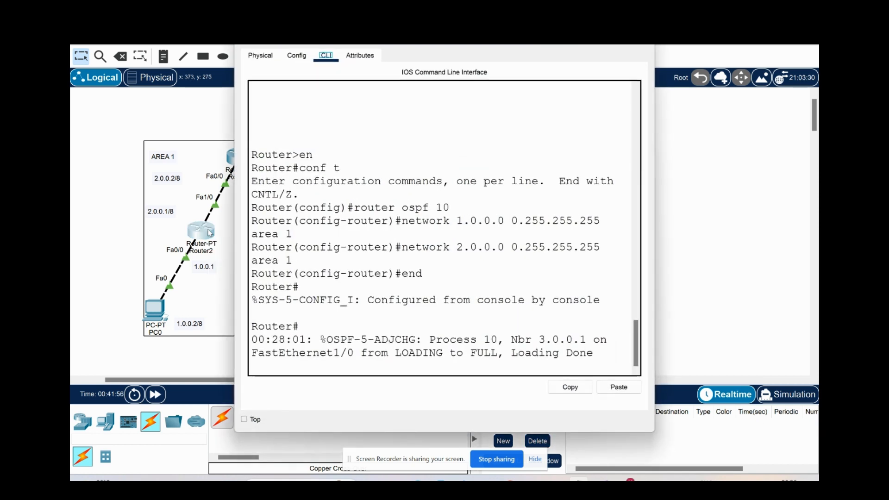
left_click(345, 366)
key("Return")
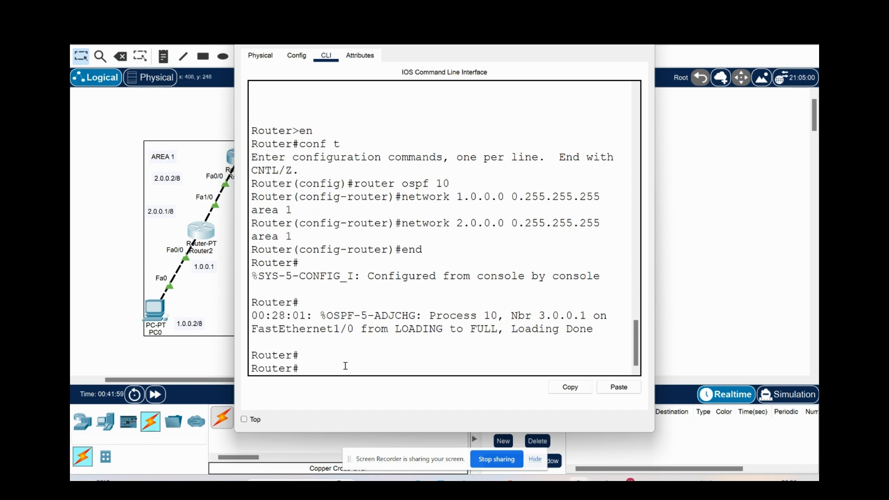
left_click_drag(314, 367, 250, 368)
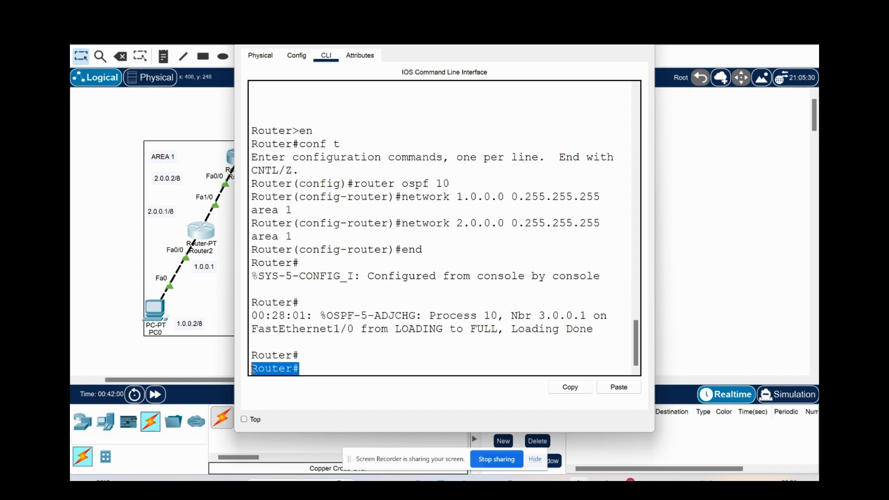
left_click(297, 371)
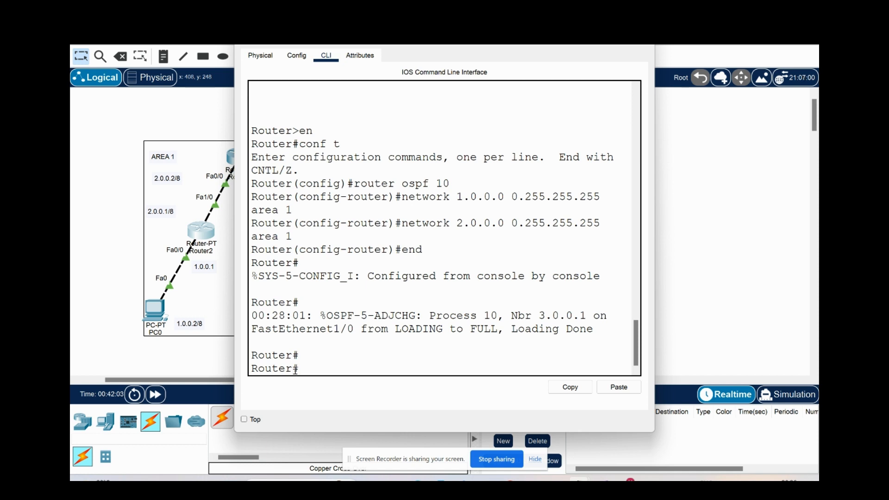
left_click_drag(295, 370, 299, 369)
left_click(299, 370)
type("show ip route")
key("Return")
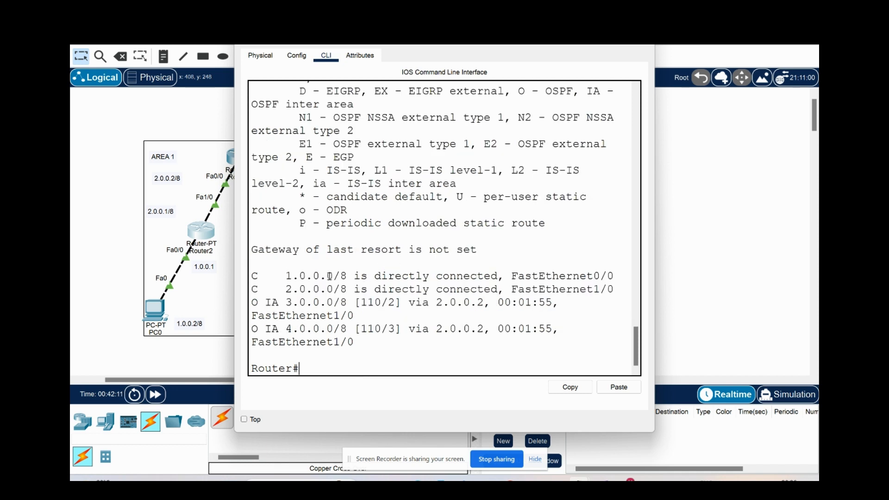
Examine the directly connected and OSPF inter-area routes in Router2's routing table and close its window.
left_click_drag(279, 276, 348, 289)
left_click_drag(298, 303, 347, 303)
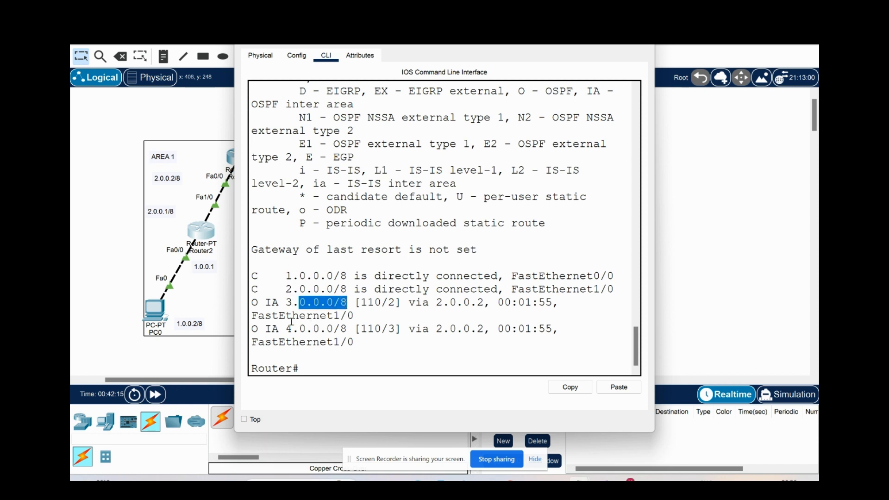
left_click_drag(286, 329, 375, 329)
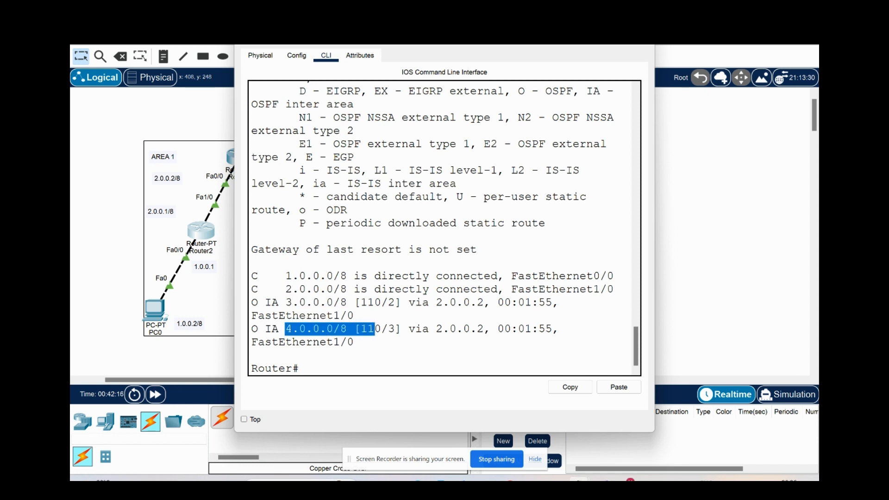
left_click_drag(496, 47, 657, 66)
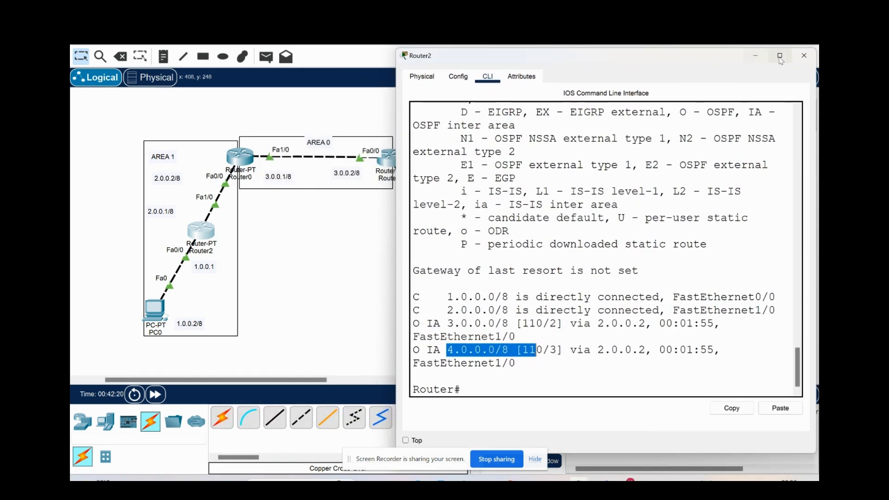
left_click(804, 56)
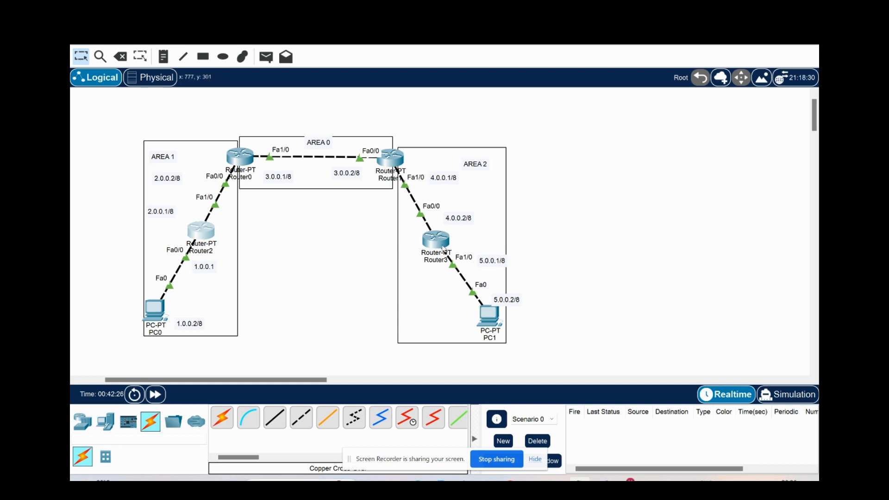
Display Router0's routing table with show ip route and close its window.
left_click(239, 163)
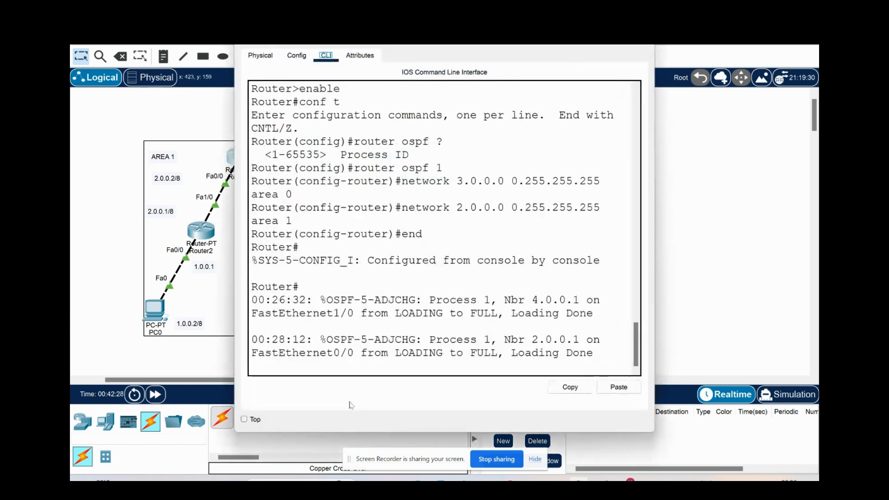
key("Return")
key("Return")
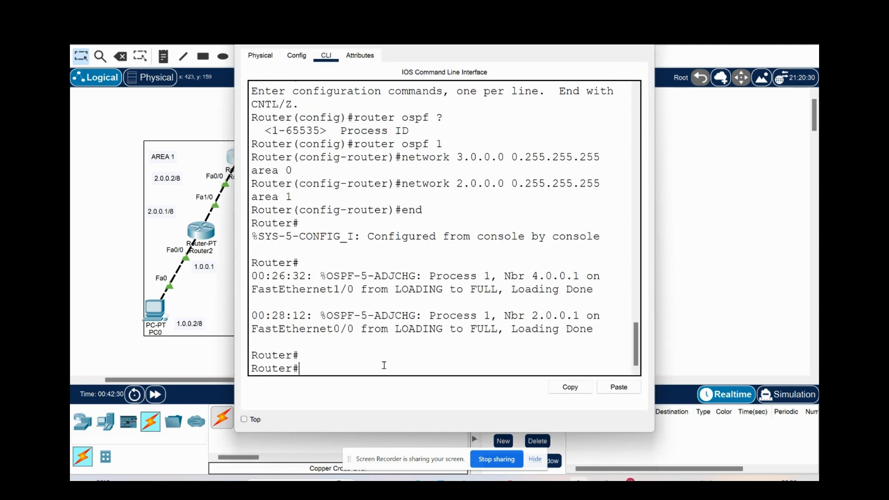
type("ro")
key("BackSpace")
key("BackSpace")
type("show ip route")
key("Return")
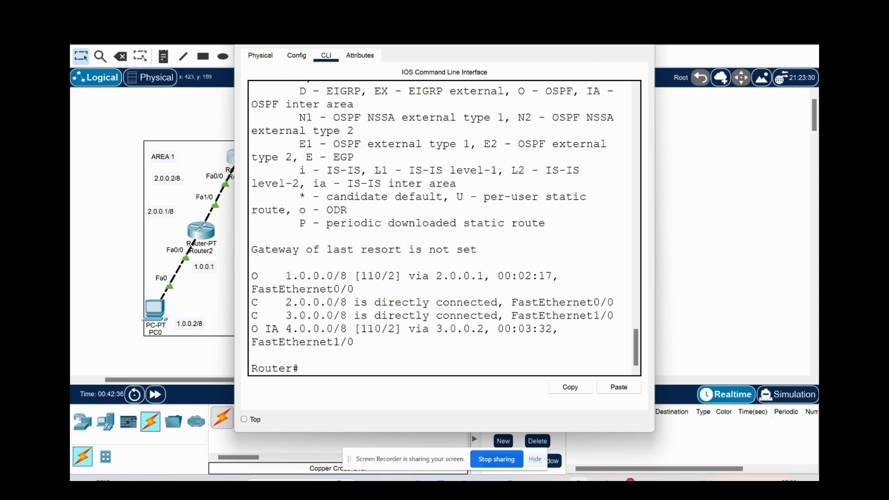
left_click(642, 45)
Leave configuration mode on Router1, display its routing table with show ip route, and close its window.
left_click(437, 243)
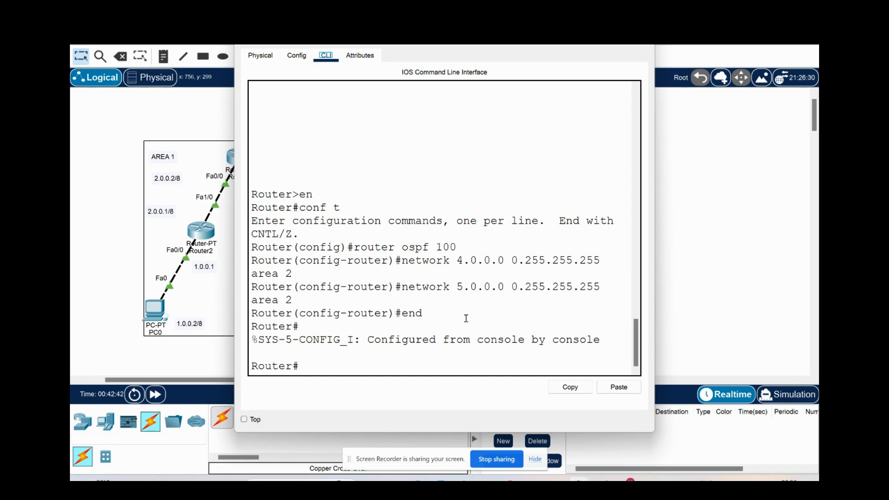
left_click(643, 45)
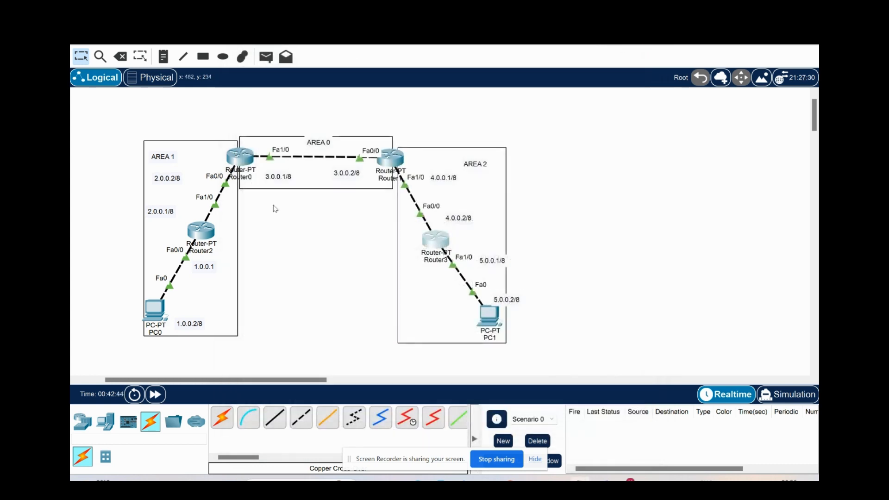
left_click(393, 159)
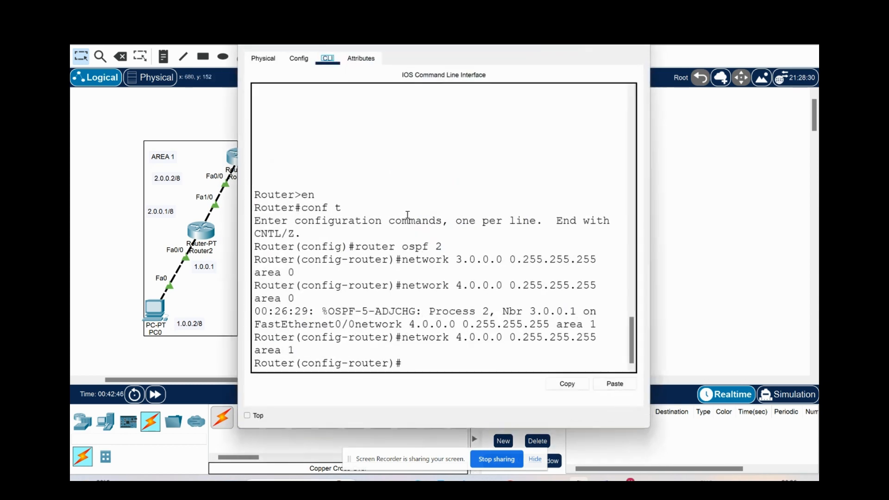
type("end")
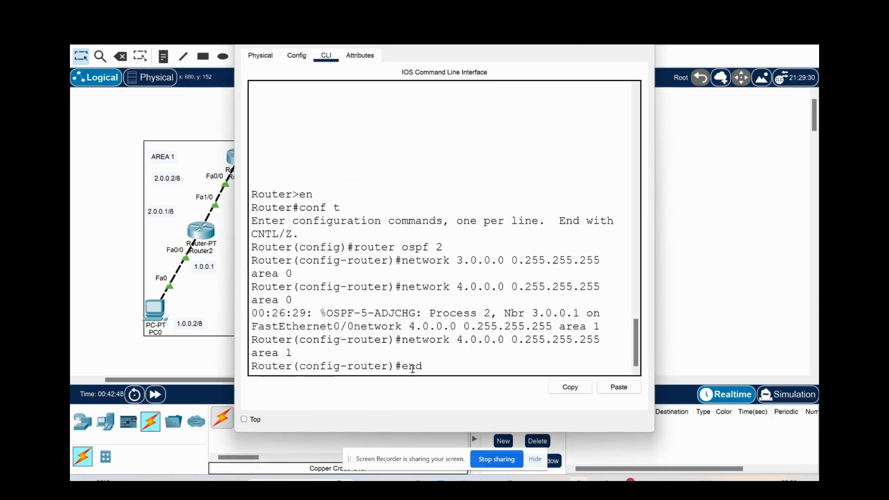
key("Return")
key("Return")
type("show")
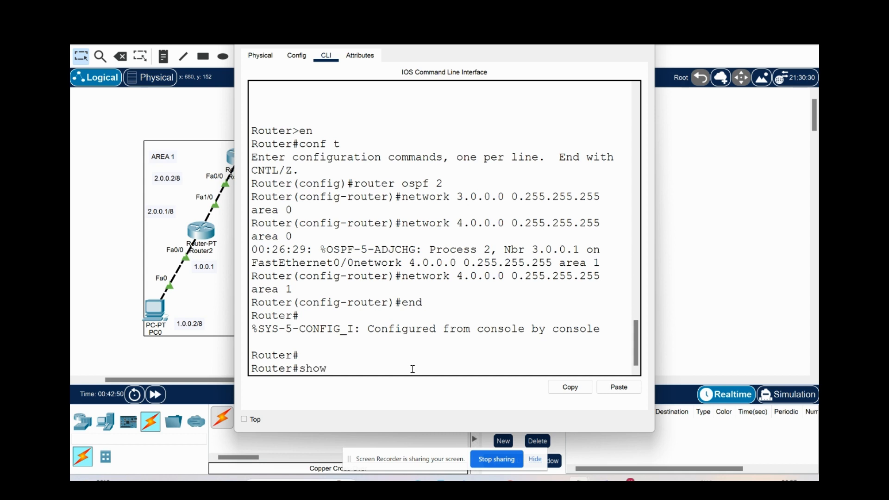
type(" ip route")
key("Return")
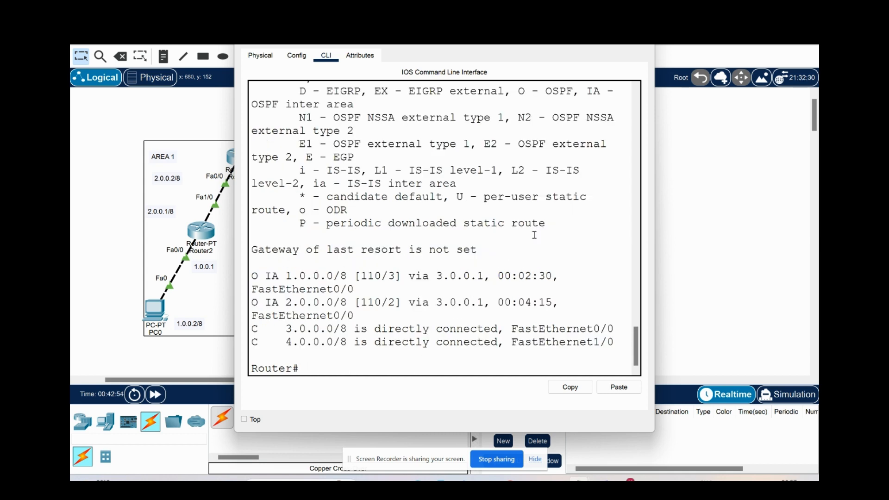
left_click(641, 45)
Display Router3's routing table with show ip route and close its window.
left_click(440, 240)
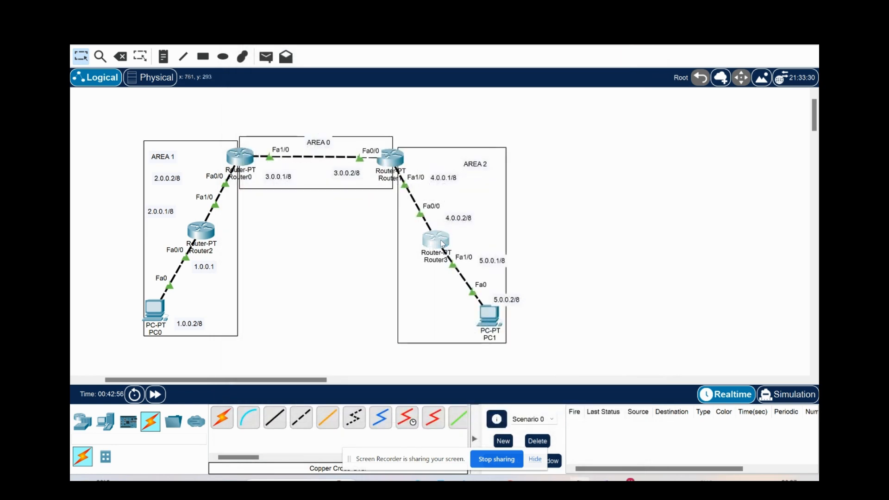
left_click(316, 368)
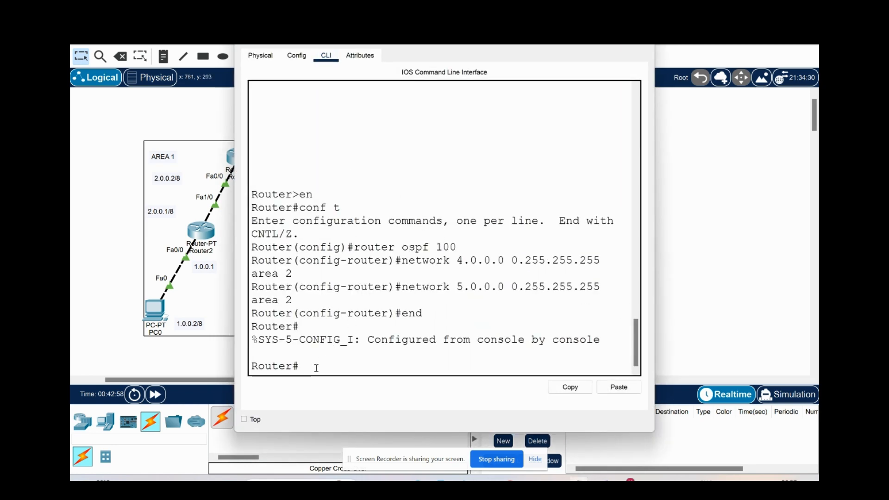
type("show ip route")
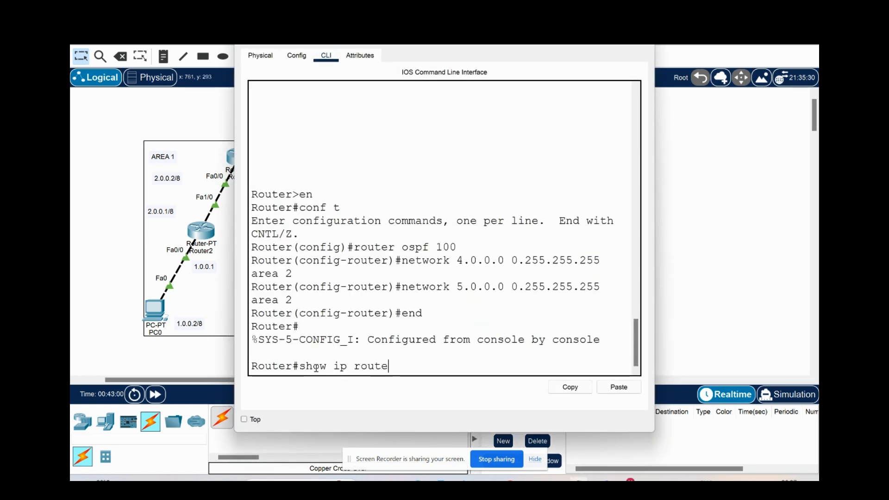
key("Return")
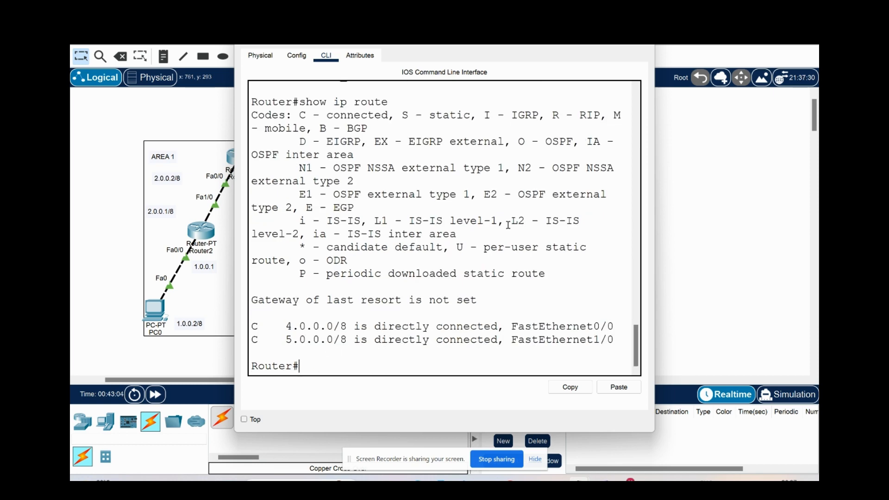
left_click(637, 42)
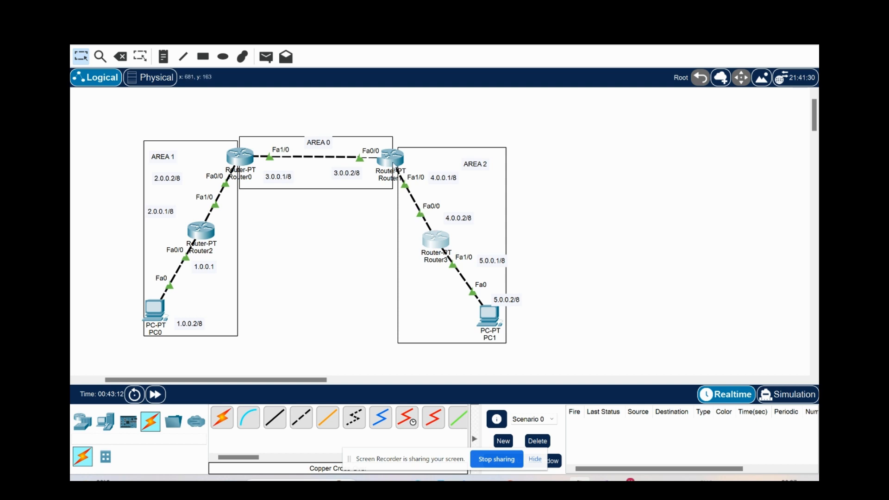
Reopen Router1's command line, find its earlier OSPF network commands, and reposition and widen the window to read them.
mouse_move(435, 242)
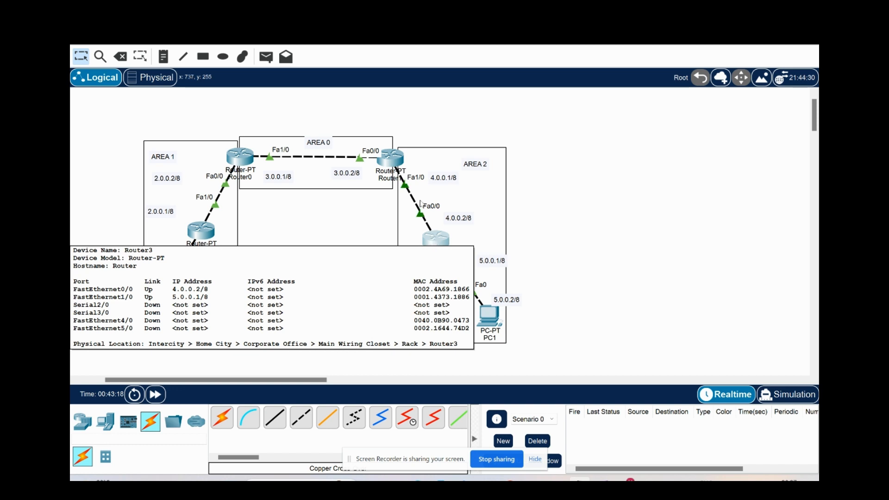
mouse_move(393, 162)
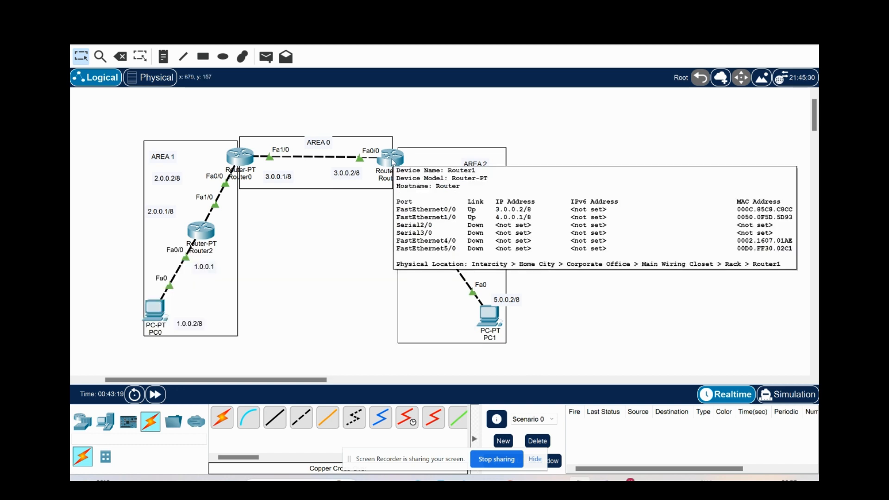
left_click(392, 162)
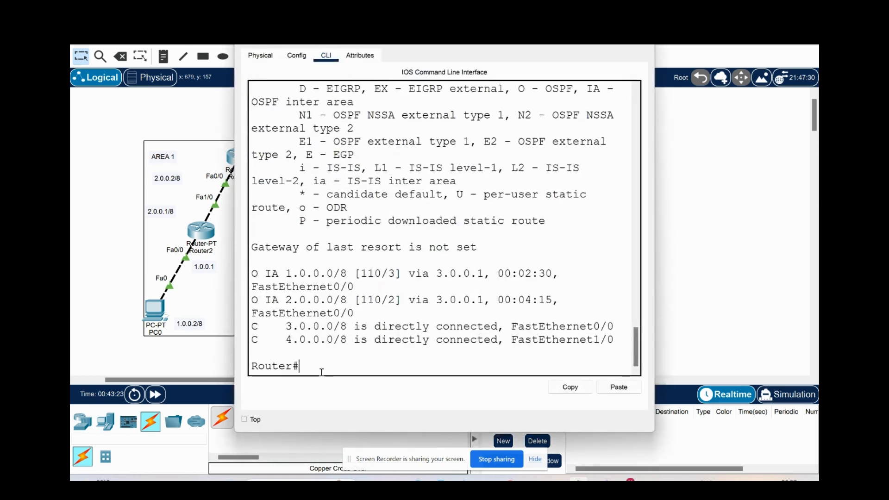
key("Return")
key("Return")
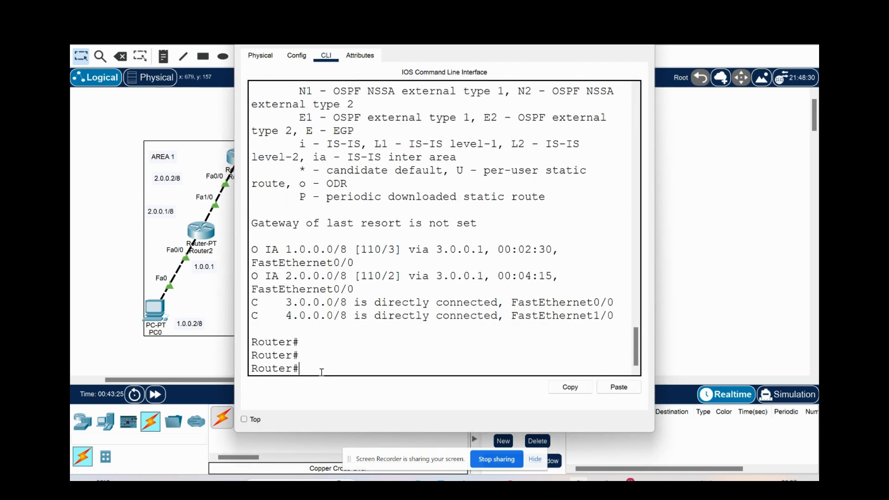
scroll(365, 293, "up", 10)
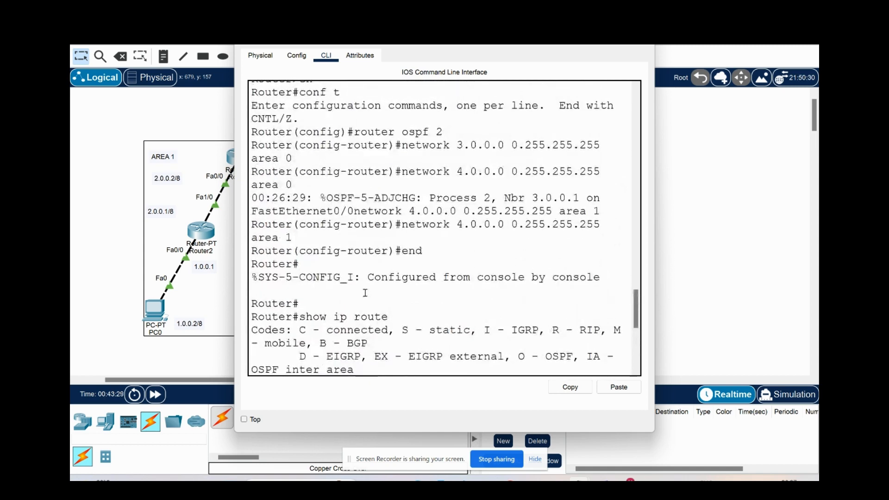
scroll(365, 293, "up", 5)
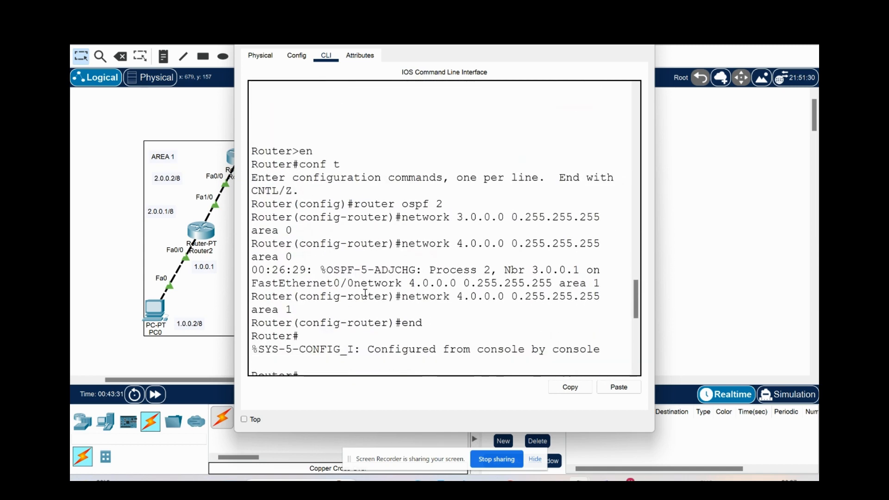
left_click_drag(508, 35, 591, 70)
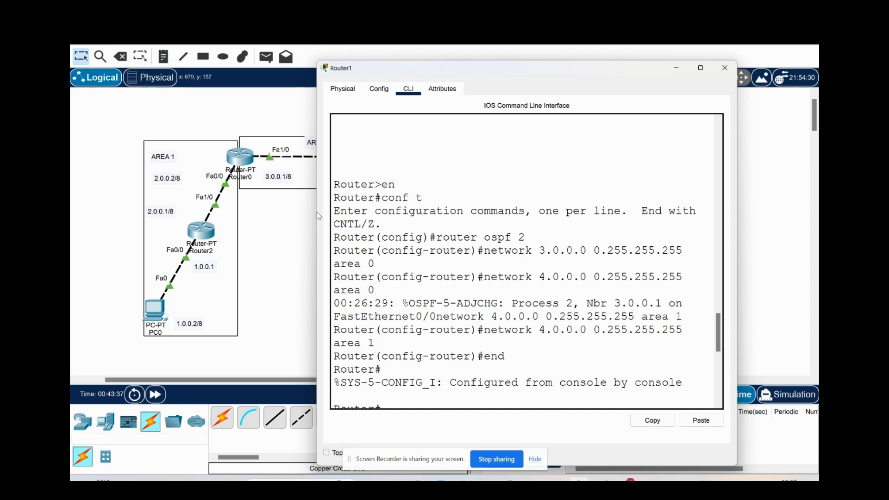
left_click_drag(315, 212, 212, 218)
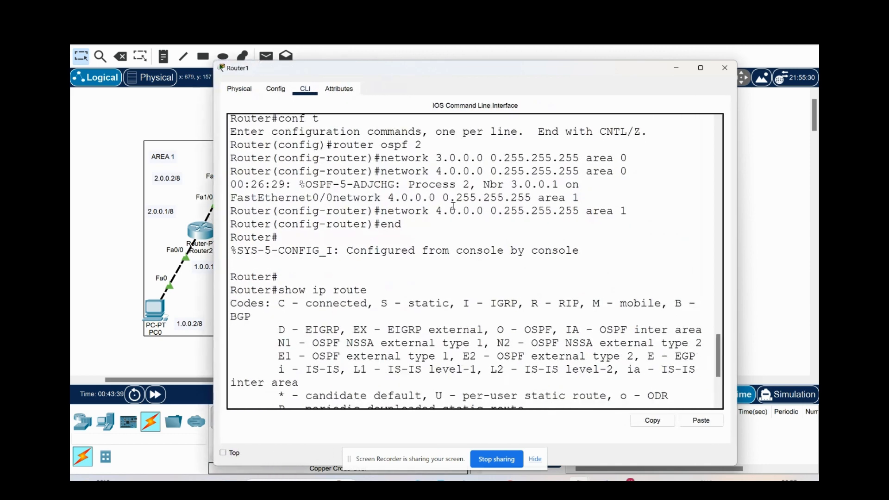
Highlight Router1's network 4.0.0.0 command for area 1 and compare it with the area labels in the topology.
left_click_drag(383, 213, 631, 211)
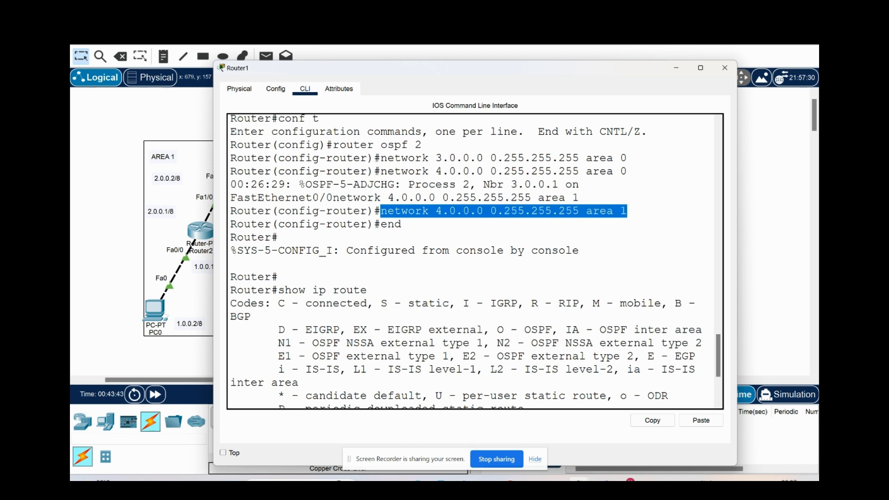
left_click_drag(604, 77, 537, 255)
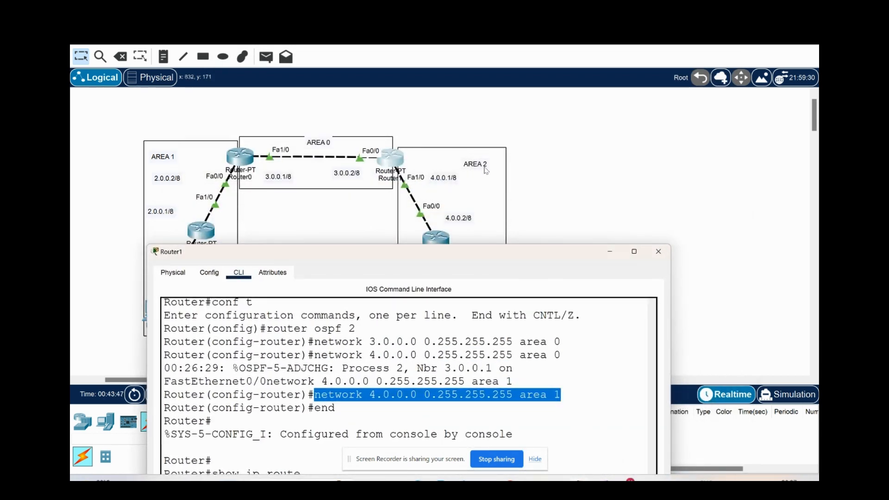
left_click_drag(509, 254, 575, 75)
Enter router configuration mode for OSPF process 2 on Router1, checking the process number against the earlier commands.
left_click(509, 360)
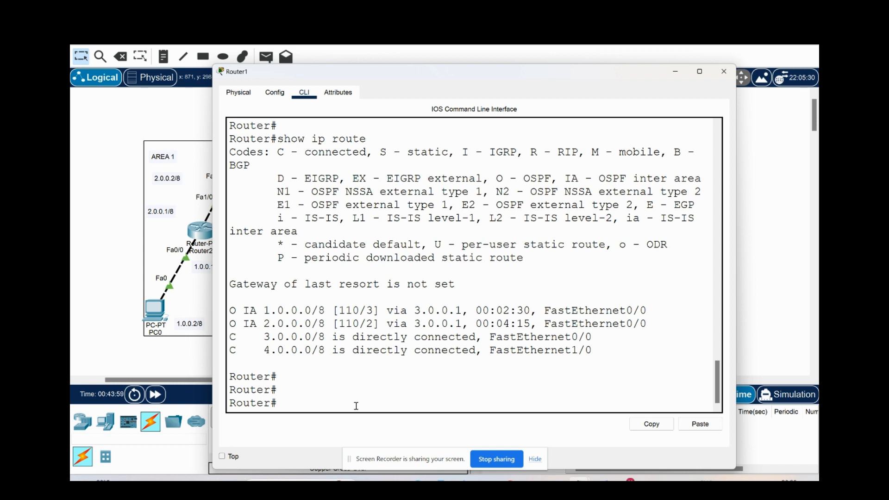
type("conf t")
key("Return")
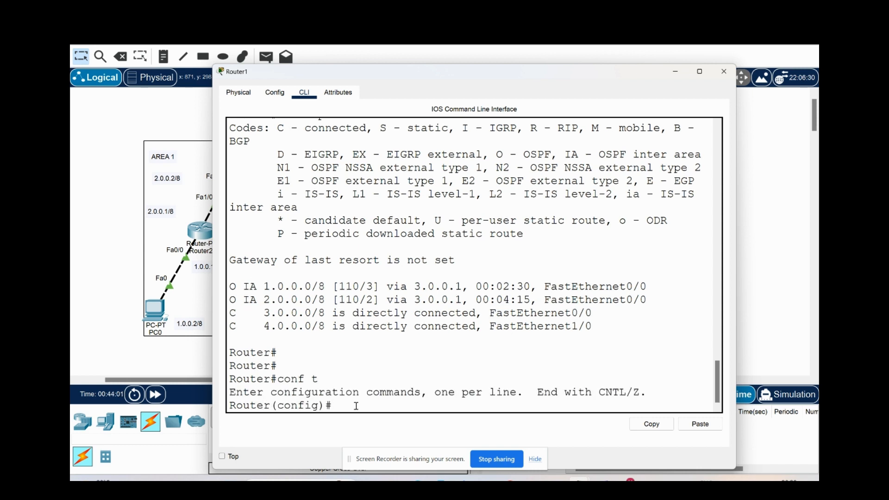
type("router ospf")
scroll(386, 366, "up", 6)
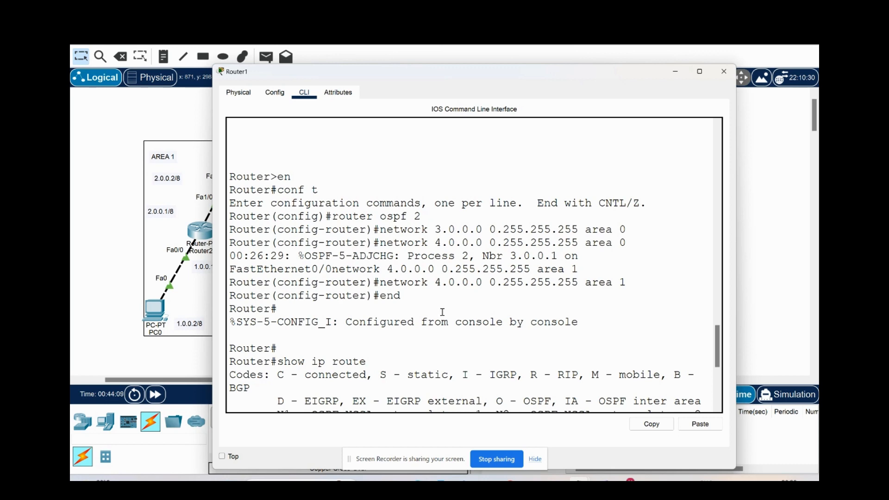
scroll(442, 312, "down", 6)
type("2")
key("Return")
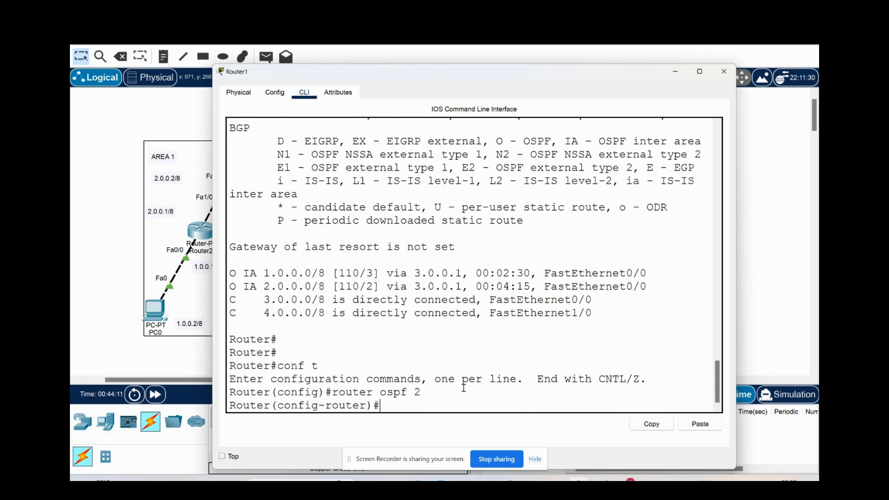
key("Up")
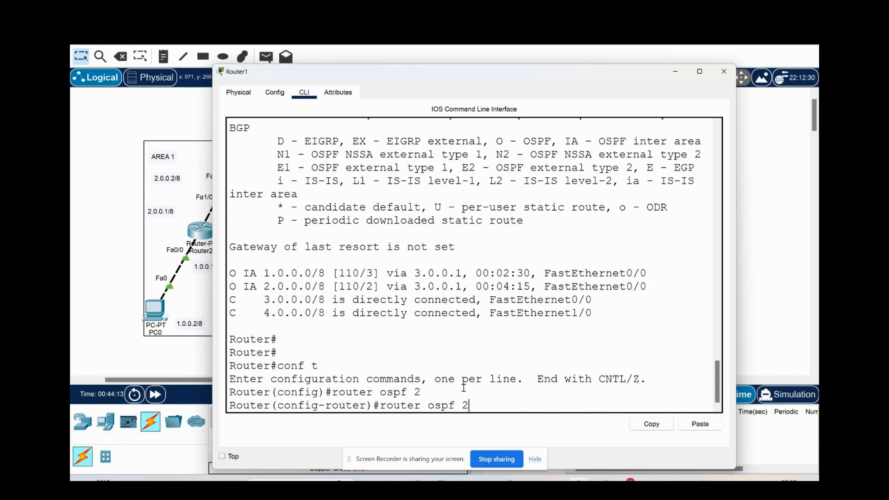
key("BackSpace")
key("BackSpace")
key("BackSpace")
key("BackSpace")
key("BackSpace")
key("BackSpace")
key("BackSpace")
key("BackSpace")
key("BackSpace")
key("BackSpace")
key("BackSpace")
key("BackSpace")
key("BackSpace")
Assign network 4.0.0.0 with wildcard mask 0.255.255.255 to area 2 on Router1 and close its window.
type("netw")
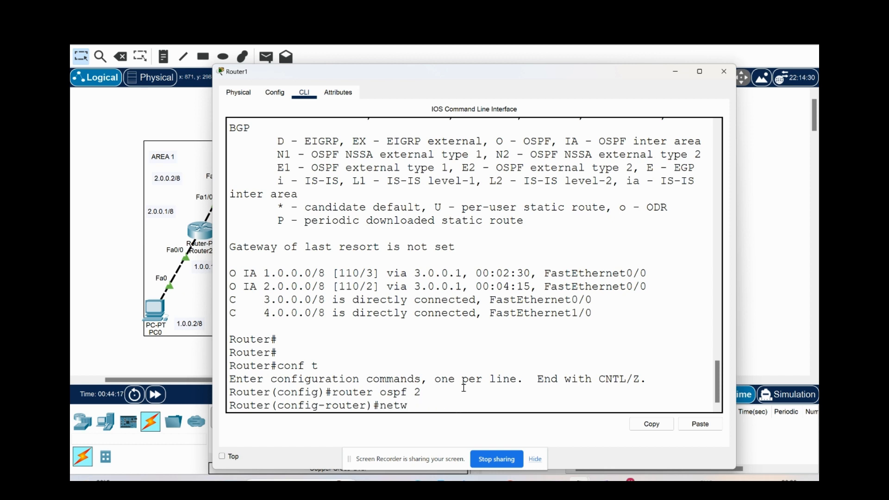
type("ork 4.0.0.0 0.255.2")
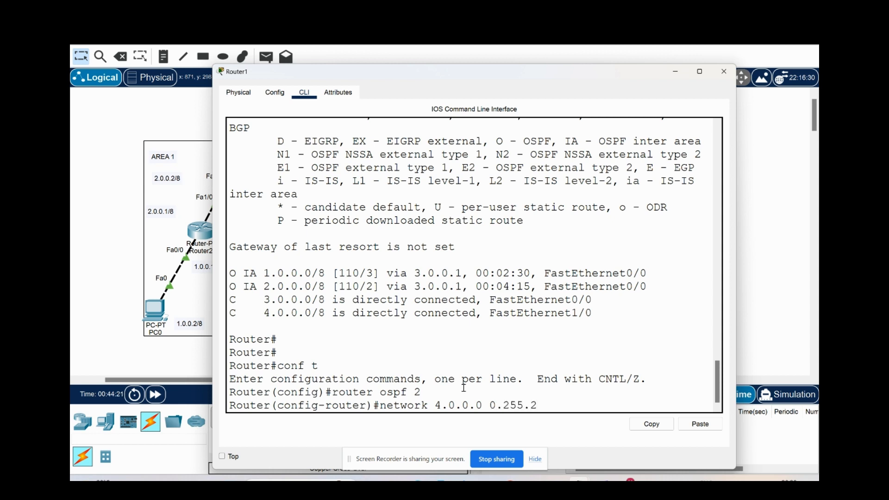
type("55.255 area 2")
key("Return")
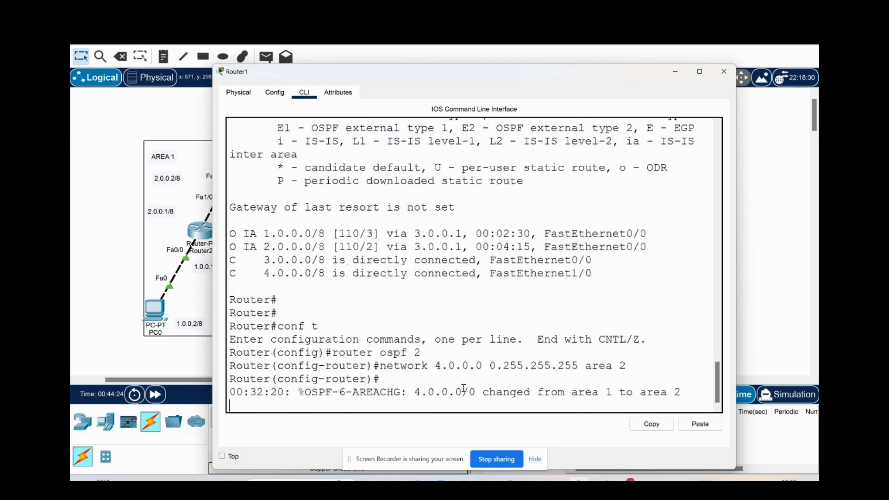
key("Return")
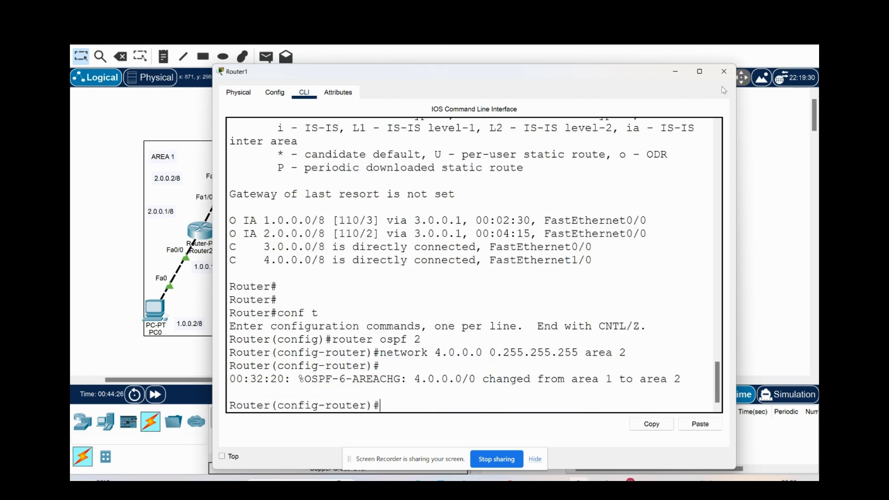
left_click(724, 72)
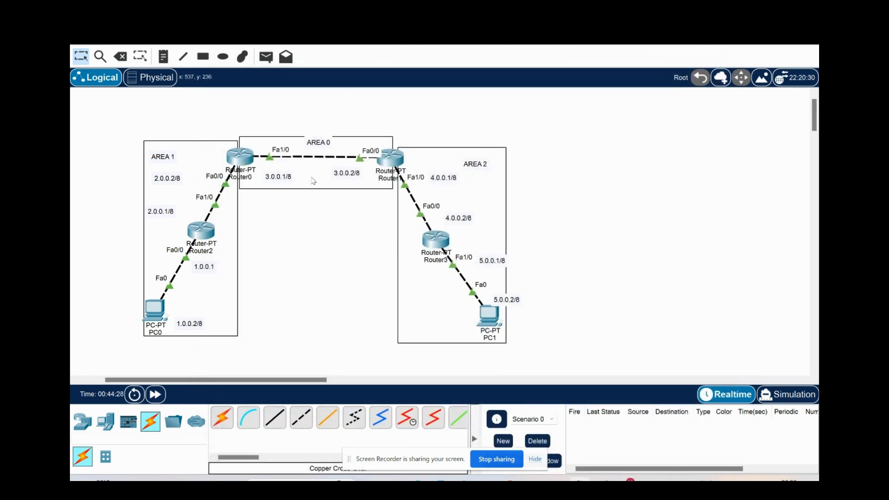
Test connectivity by sending a simple PDU from PC0 to PC1 twice.
left_click(266, 56)
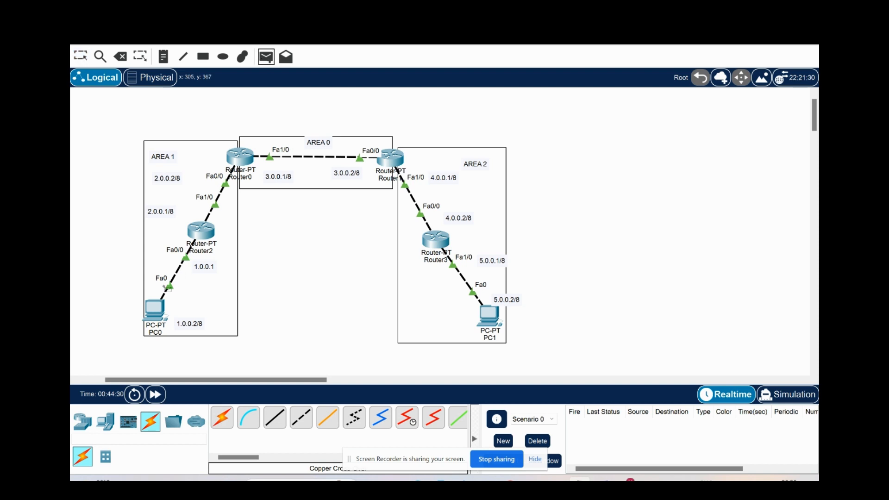
left_click(154, 310)
left_click(486, 319)
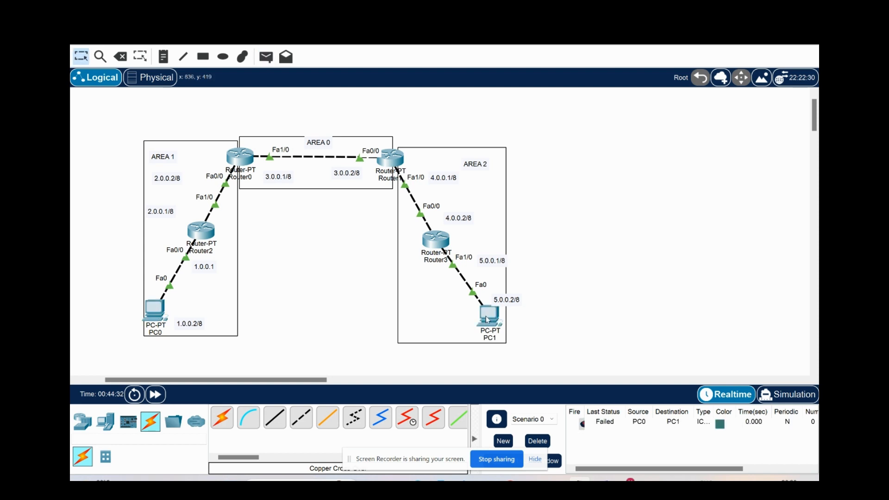
left_click(266, 57)
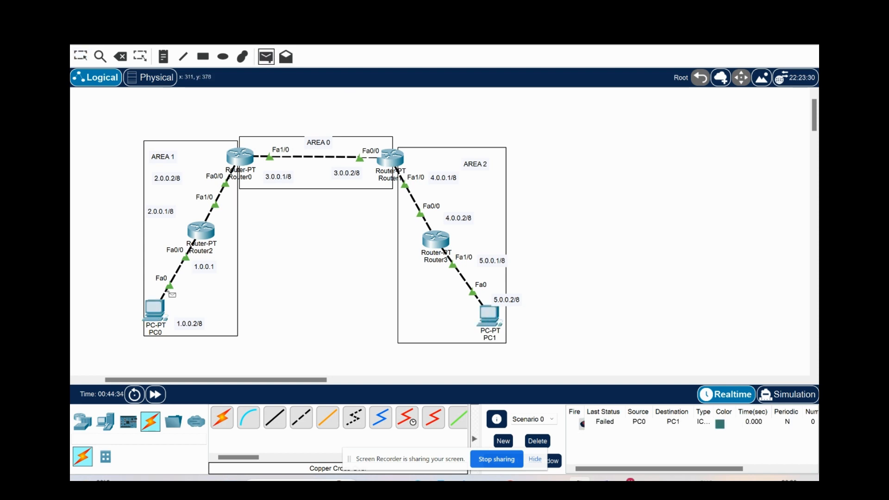
left_click(156, 310)
left_click(495, 320)
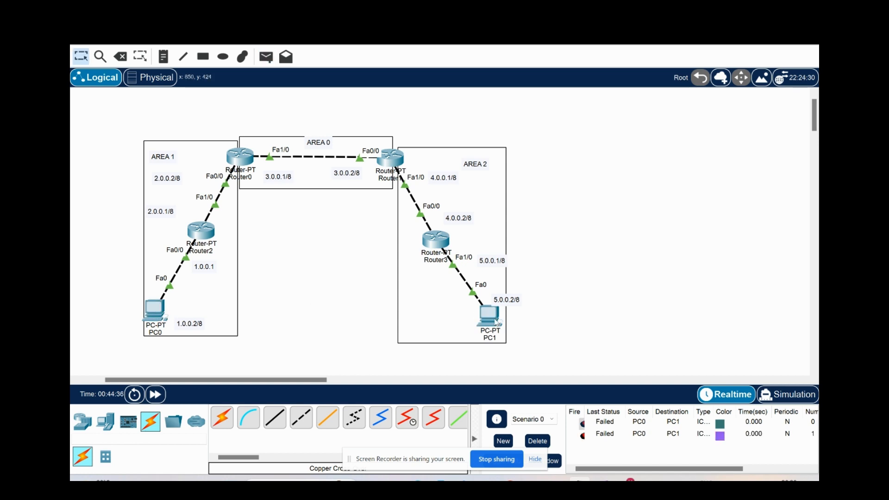
Send another simple PDU from PC0 to PC1 and clear all PDUs from Scenario 0.
left_click(266, 57)
left_click(156, 313)
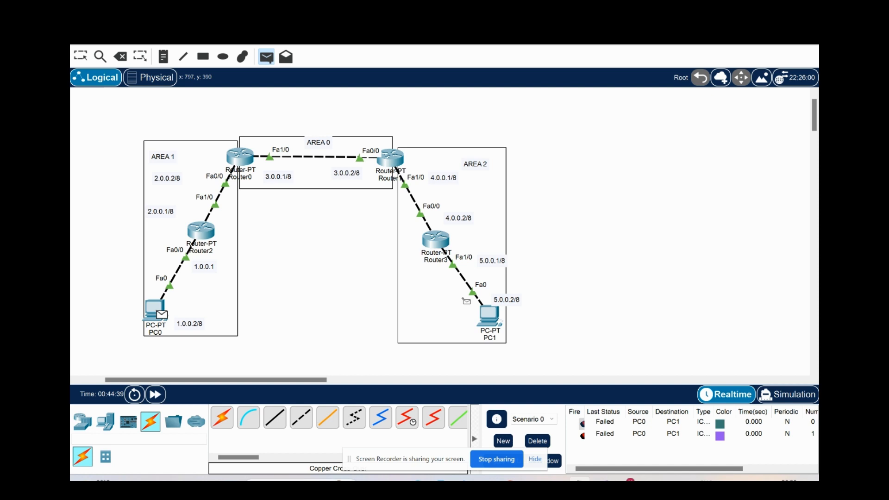
left_click(494, 321)
left_click(538, 440)
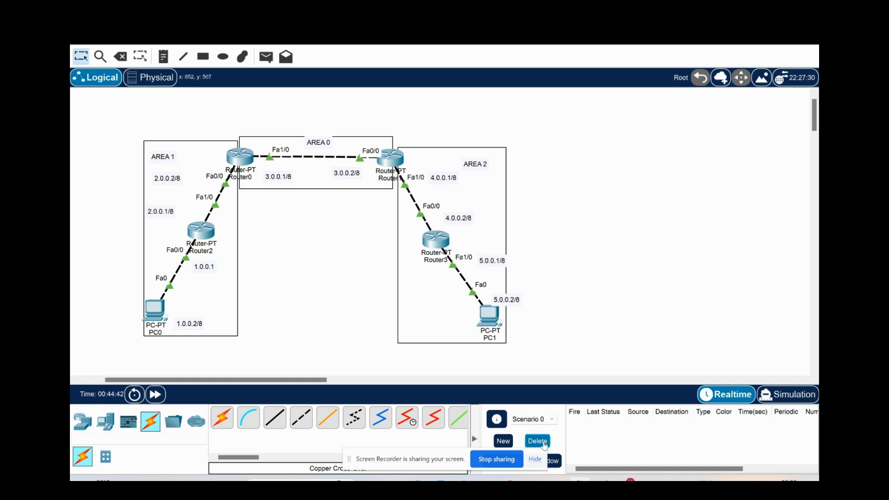
left_click(534, 459)
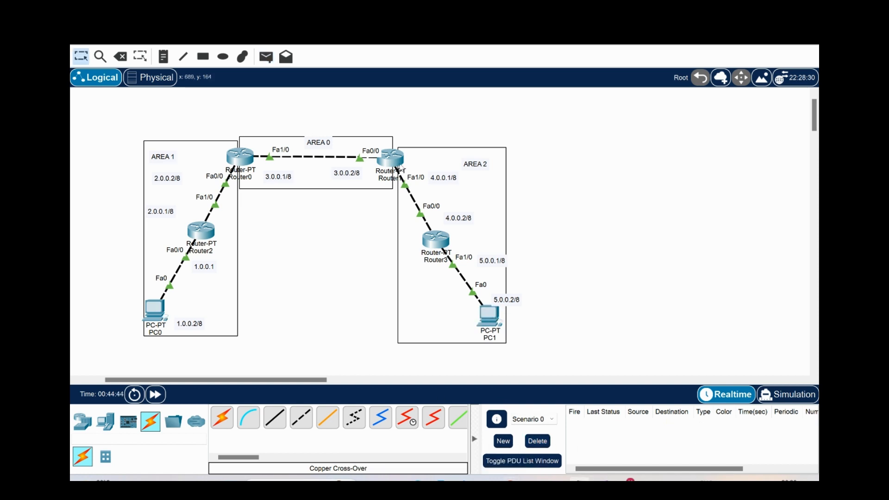
Leave configuration mode on Router1 and display its IP routing table to check the OSPF routes.
left_click(390, 156)
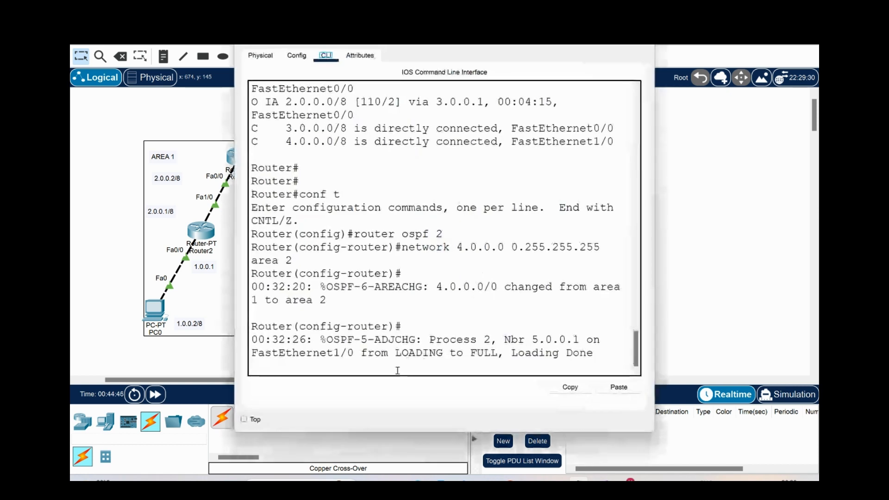
key("Return")
type("end")
key("Return")
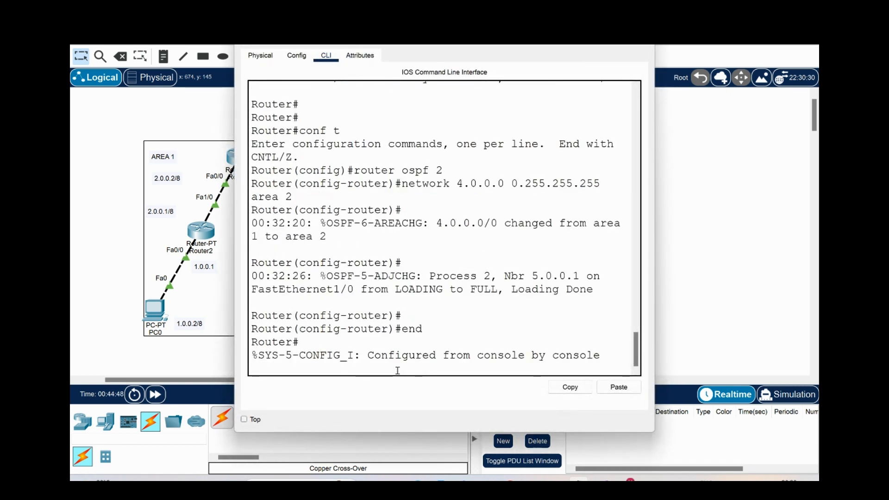
key("Return")
type("show ip")
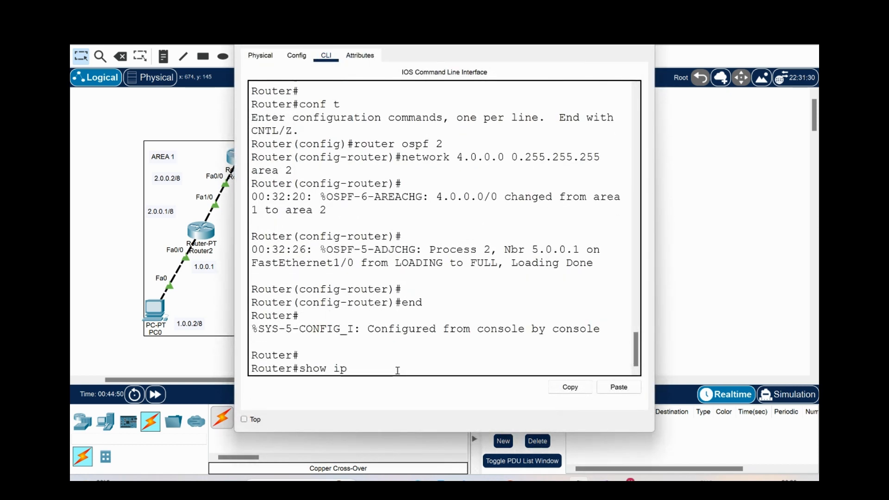
type(" route")
key("Return")
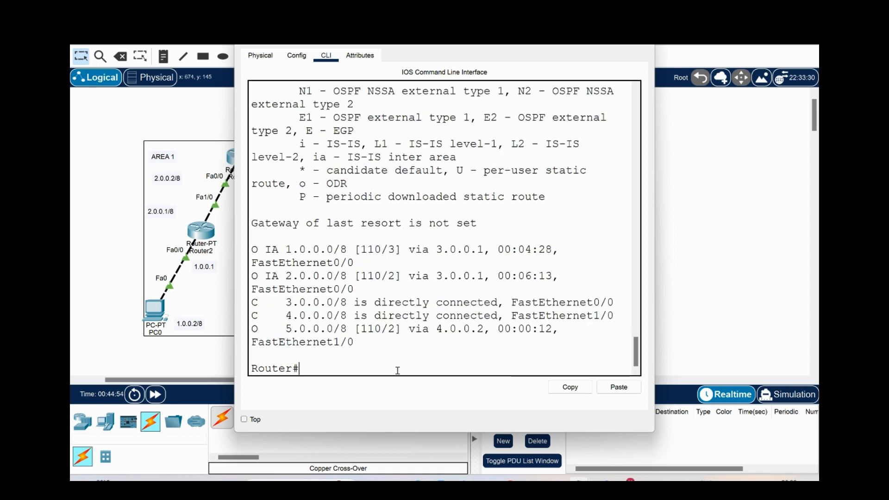
left_click(645, 37)
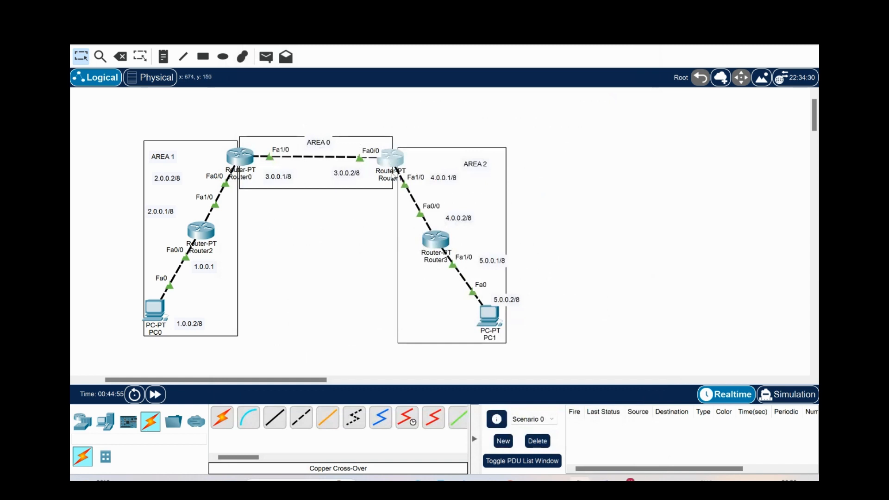
Display the IP routing table on Router3 to check its inter-area OSPF routes.
left_click(435, 239)
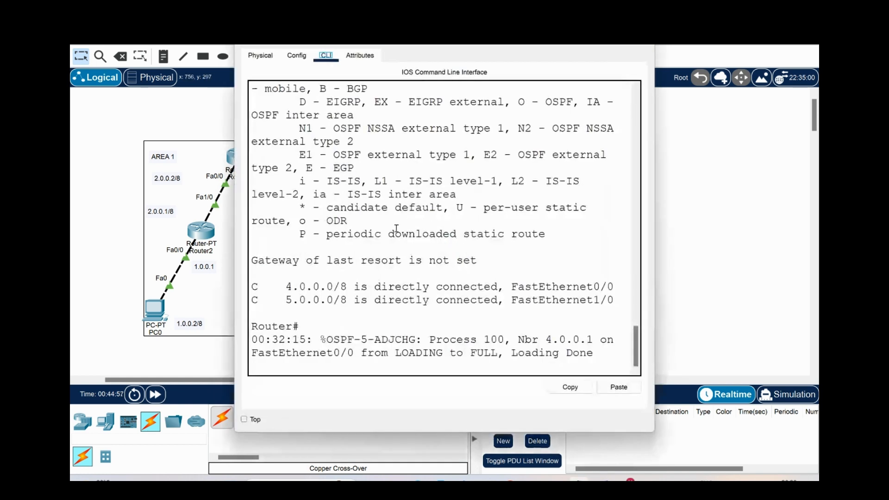
left_click(328, 366)
key("Return")
key("Return")
type("show ip route")
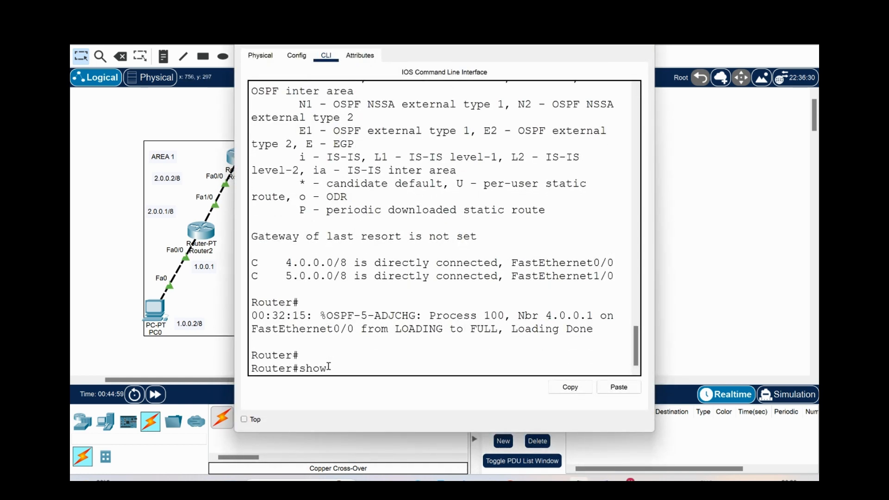
key("Return")
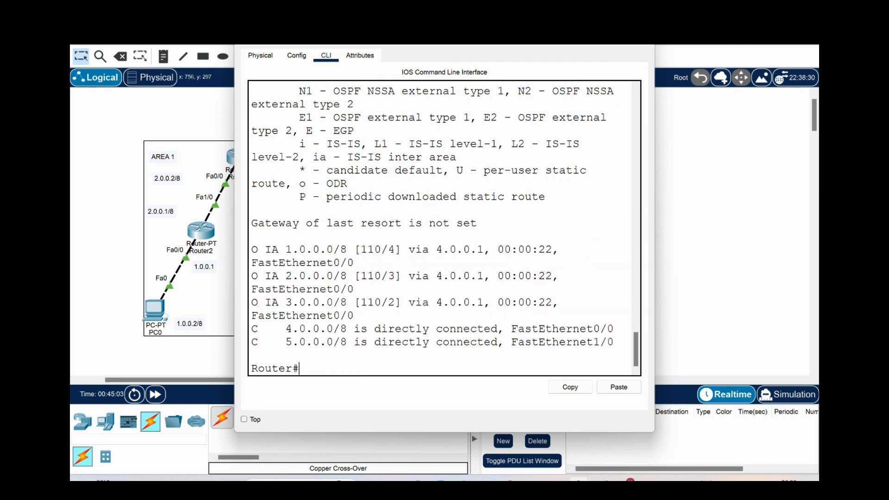
left_click(642, 35)
Display the IP routing table on Router2 to check its inter-area OSPF routes.
left_click(202, 234)
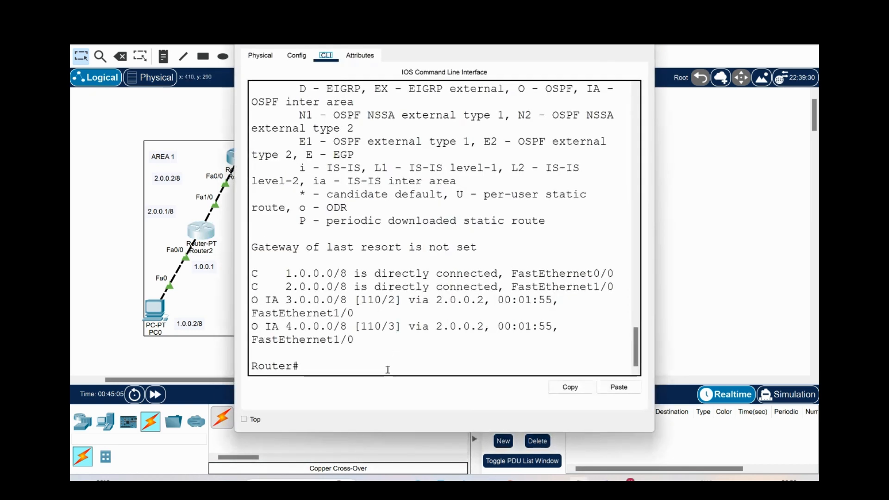
left_click(388, 369)
key("Return")
type("show i")
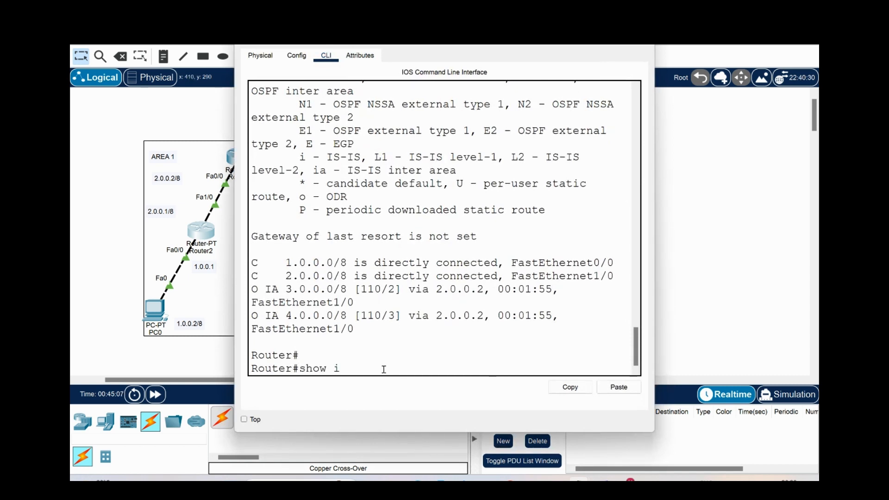
type("p route")
key("Return")
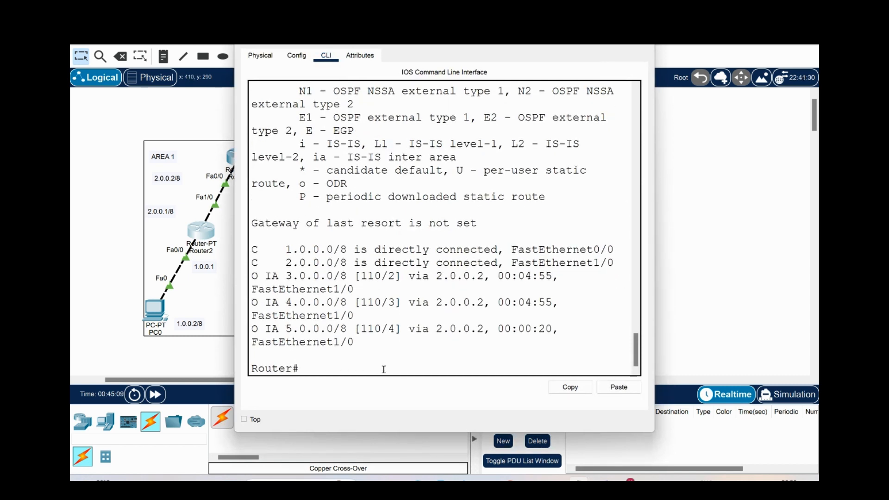
left_click(642, 35)
Run a simple PDU from PC0 to PC1 in Simulation mode, increasing the playback speed.
left_click(787, 394)
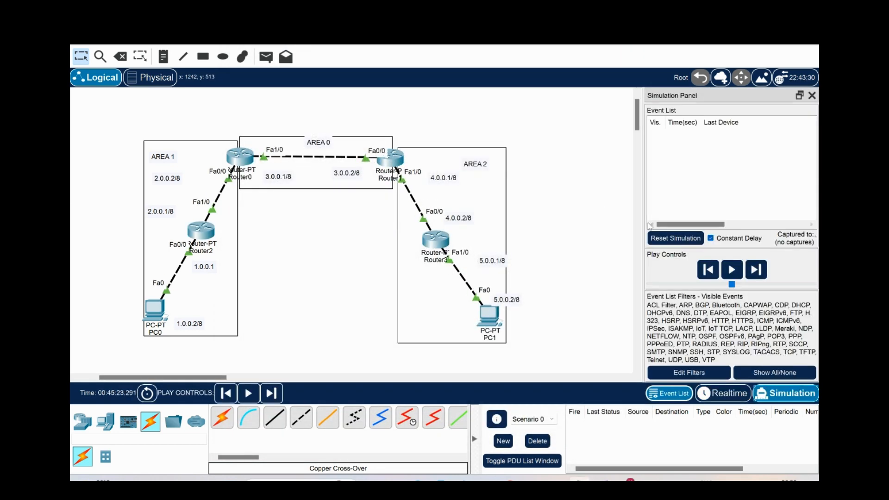
left_click(266, 57)
left_click(156, 311)
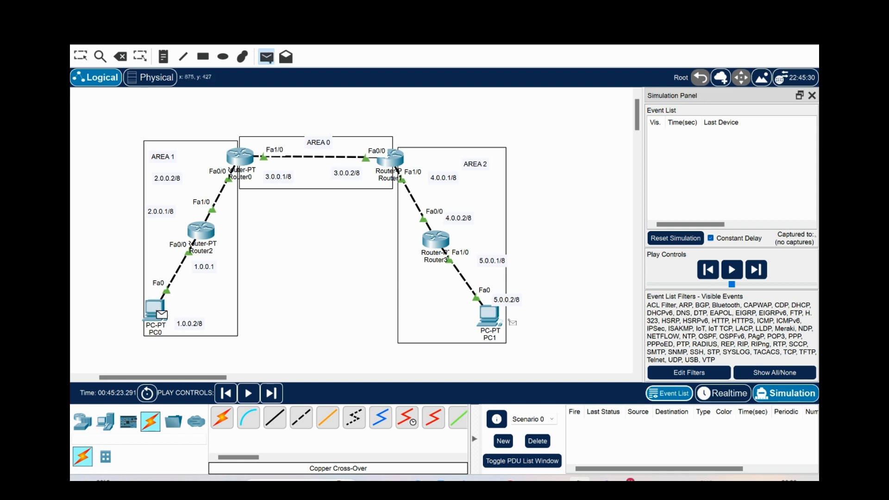
left_click(491, 318)
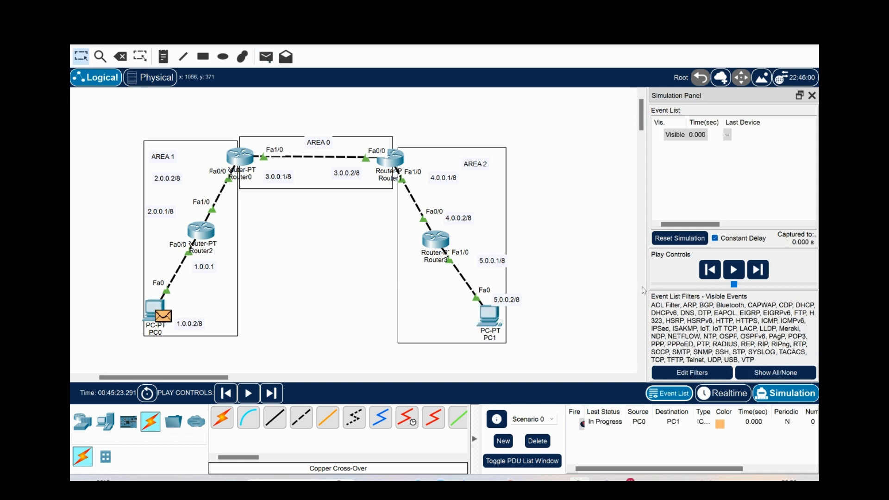
left_click(733, 270)
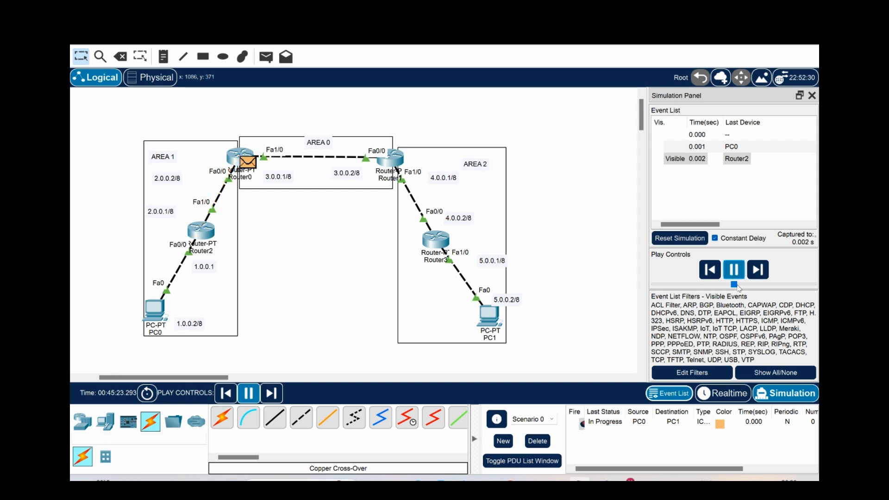
left_click_drag(734, 285, 775, 287)
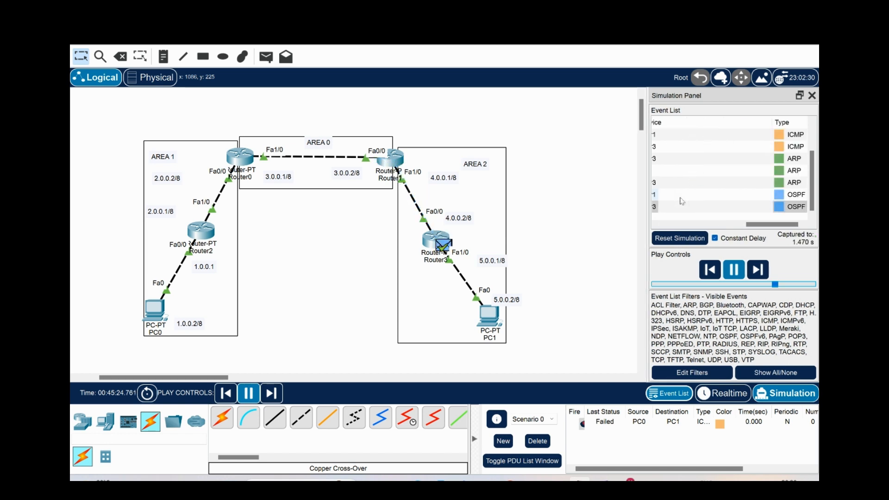
Clear the previous PDU from Scenario 0 and simulate a new one from PC0 to PC1, checking its last status.
left_click(537, 441)
left_click(266, 57)
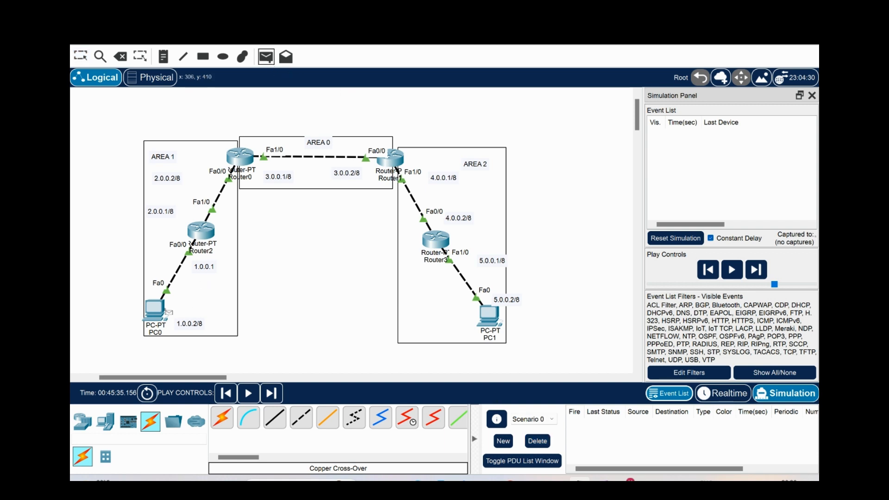
left_click(160, 309)
left_click(490, 315)
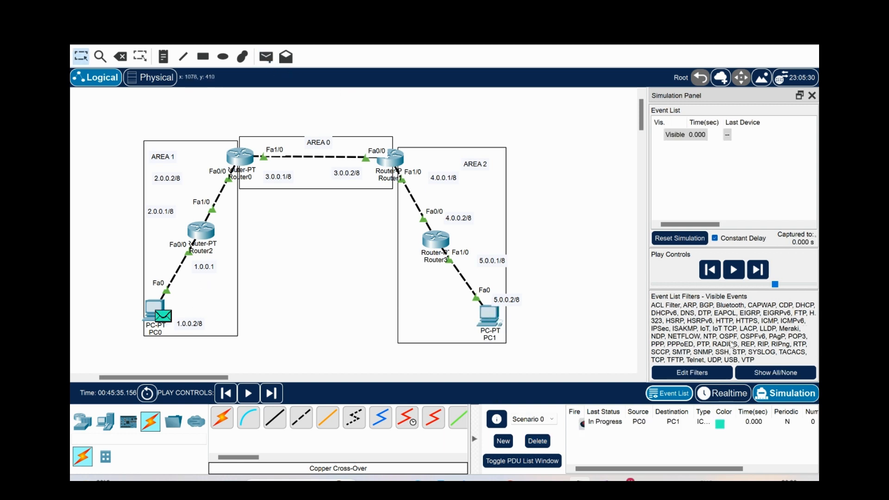
left_click(734, 266)
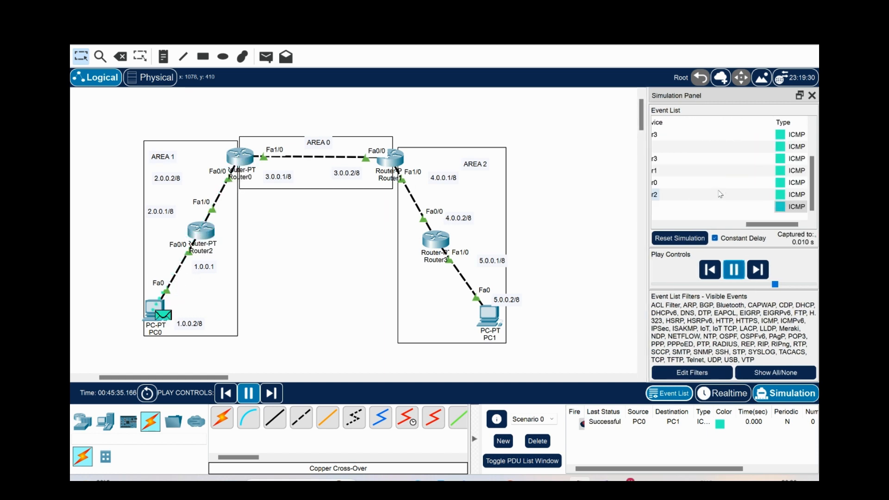
left_click(604, 425)
left_click(551, 224)
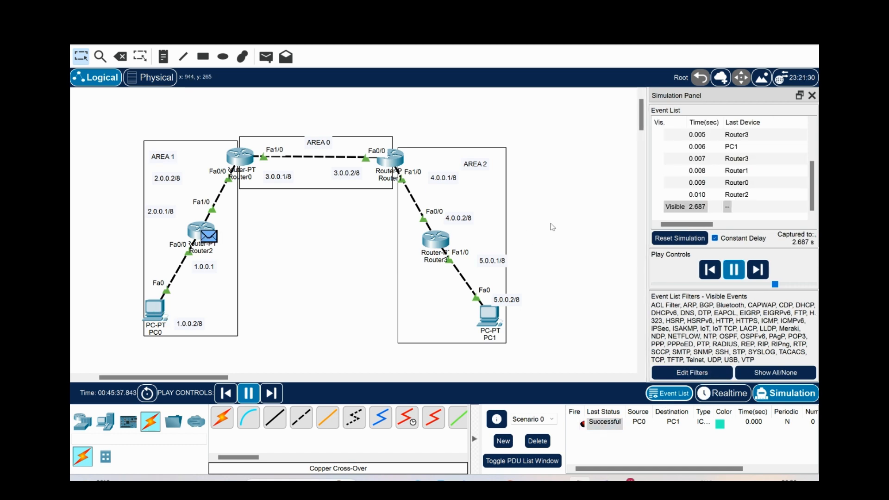